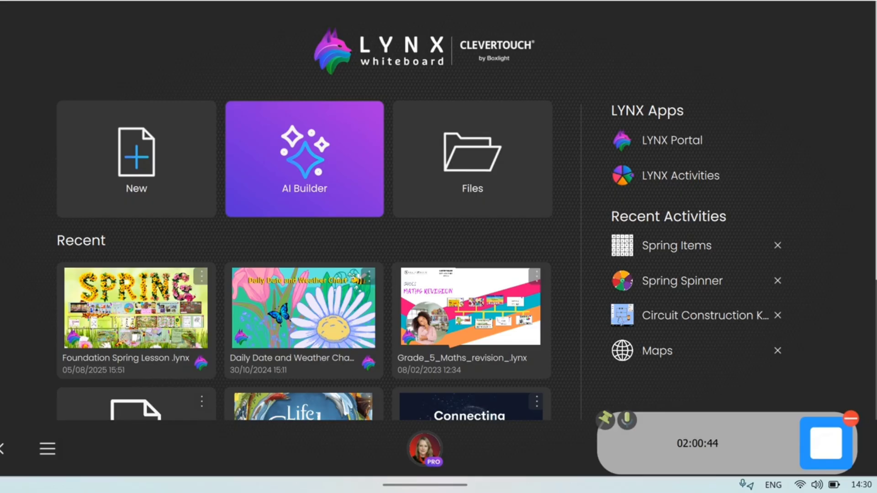
Review the Content folder access and Font settings in the whiteboard options, and return to the home screen.
left_click(47, 449)
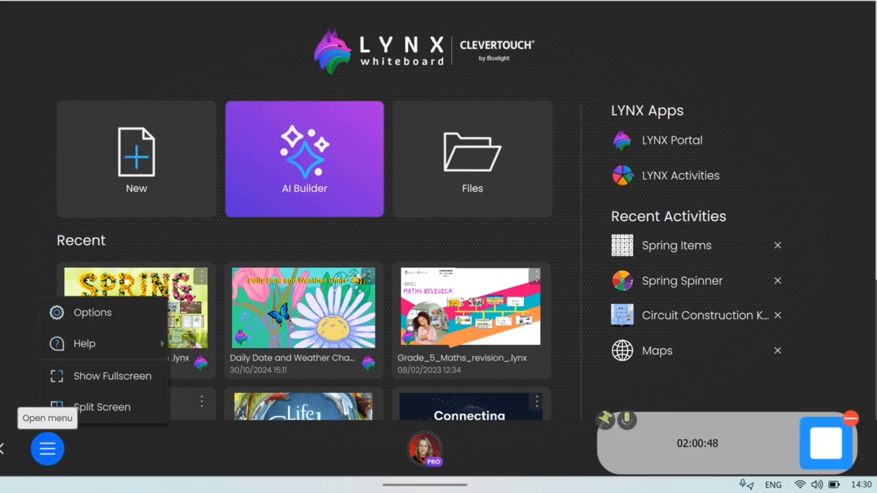
left_click(93, 312)
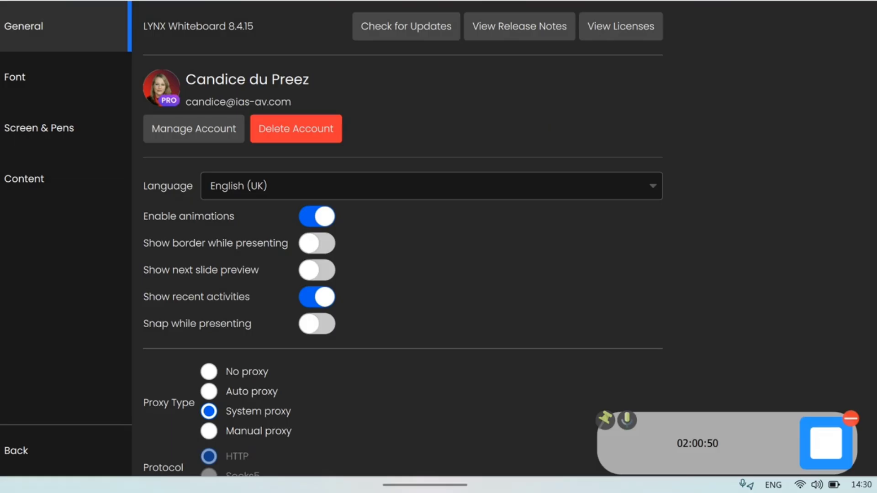
left_click(25, 177)
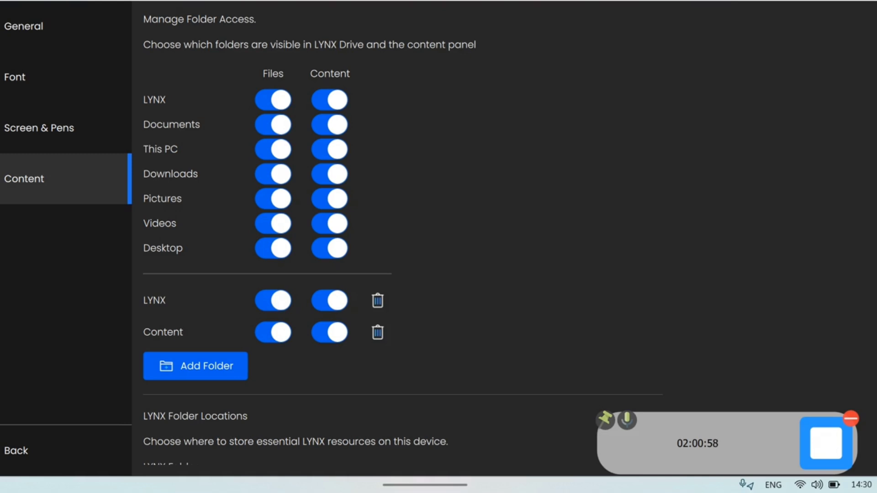
left_click(17, 80)
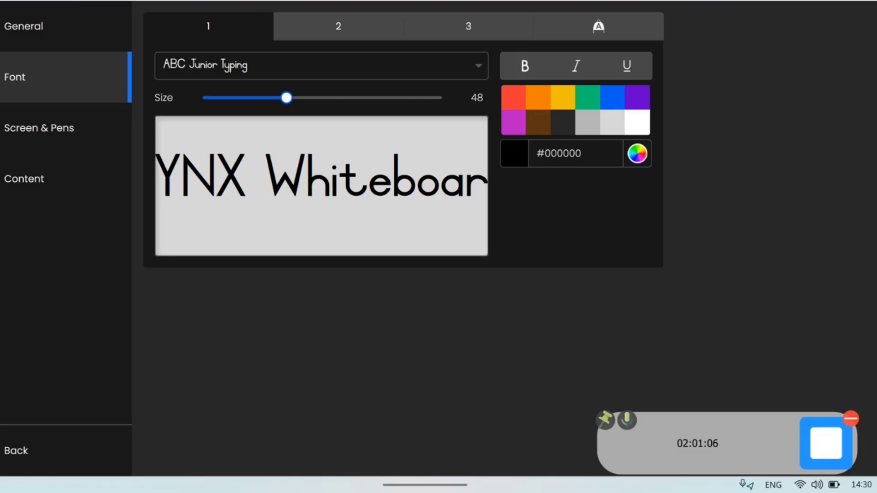
left_click(16, 451)
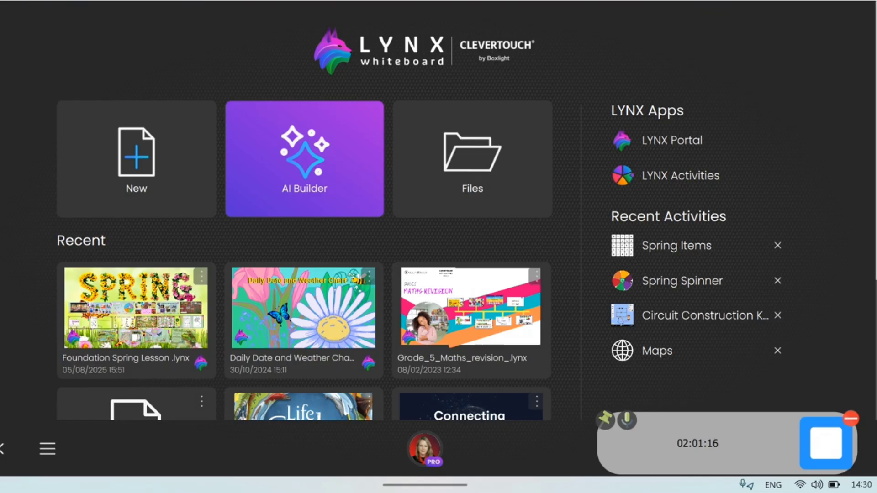
Open the recent Foundation Spring Lesson file and nudge the Explanation label on page 2 slightly up and outward.
left_click(161, 287)
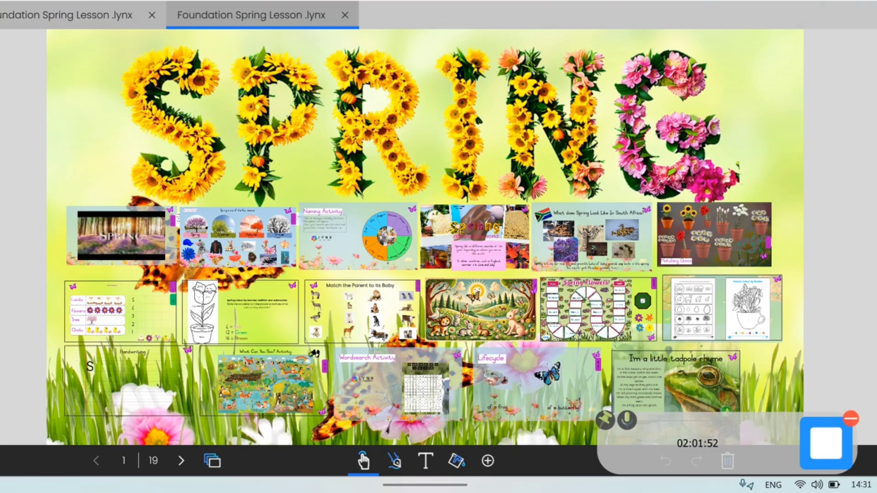
left_click(181, 460)
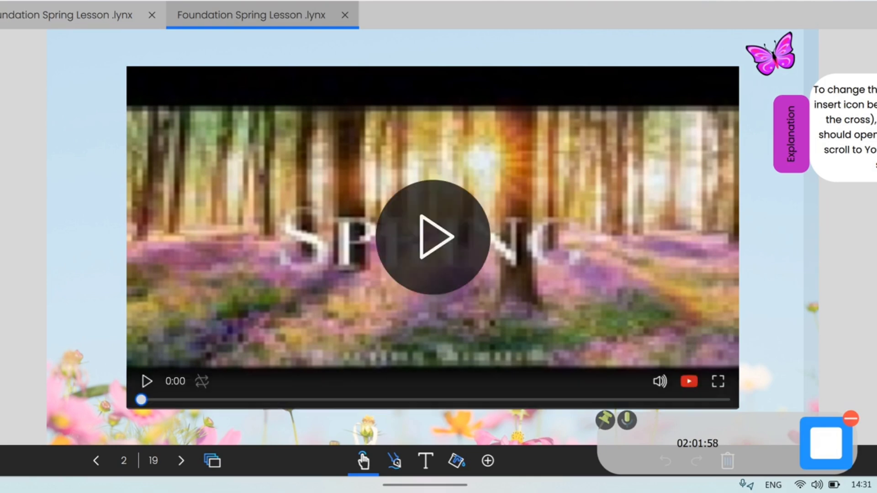
left_click_drag(791, 134, 797, 115)
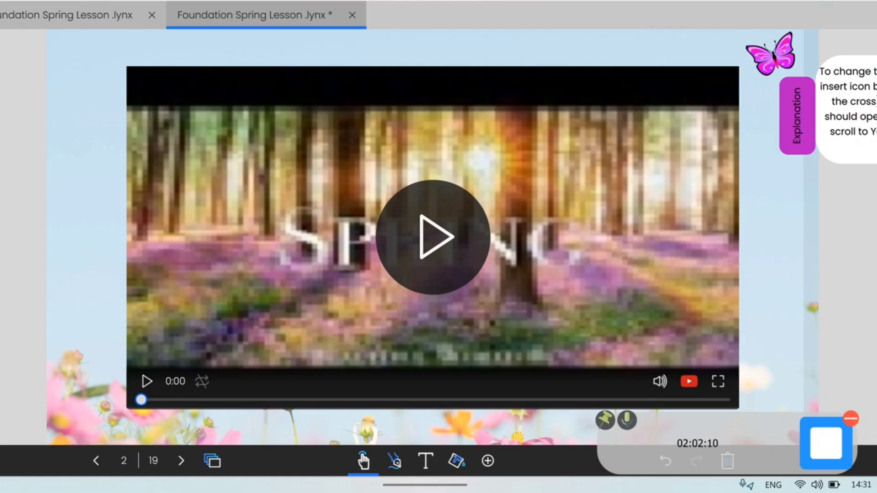
Add a new blank page to the lesson and start editing its background.
left_click(213, 461)
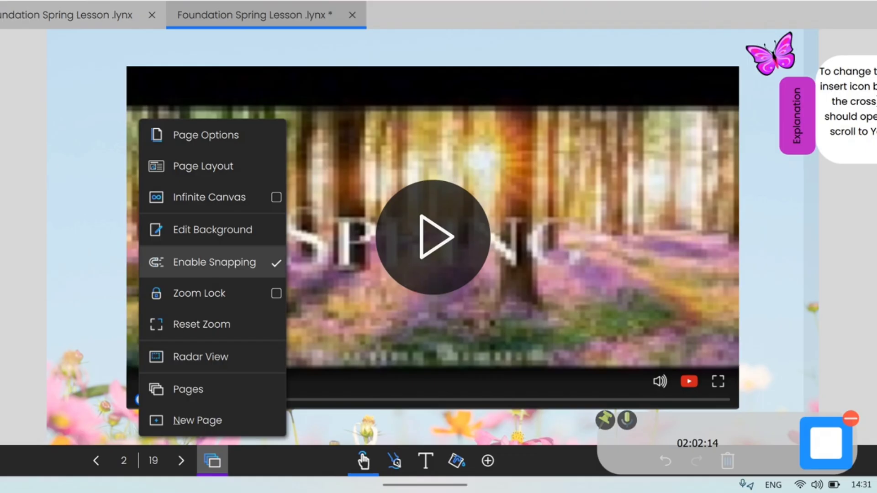
left_click(197, 421)
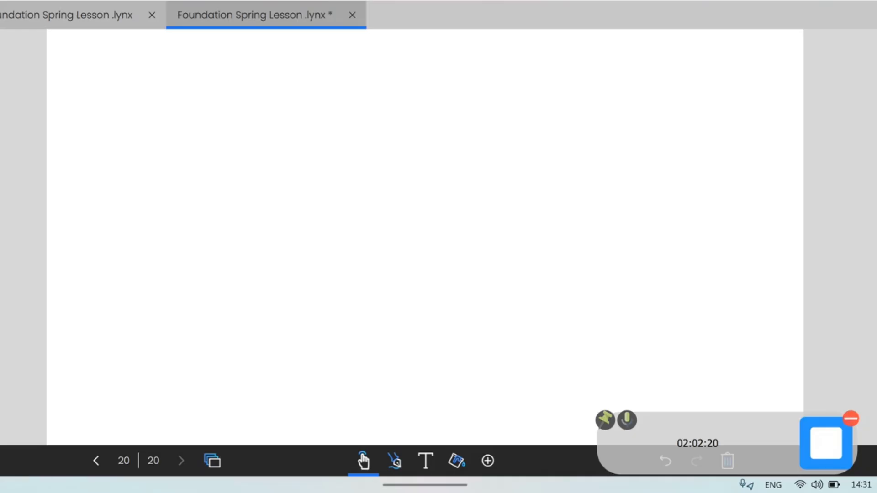
left_click(488, 461)
left_click(481, 392)
left_click(212, 461)
left_click(212, 230)
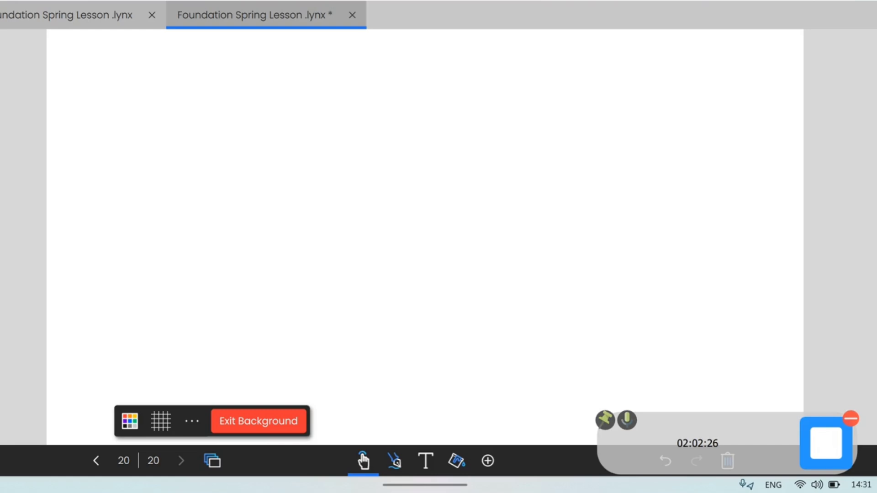
Search Google photos for "spring" in the content library and look through the results for a background picture.
left_click(488, 461)
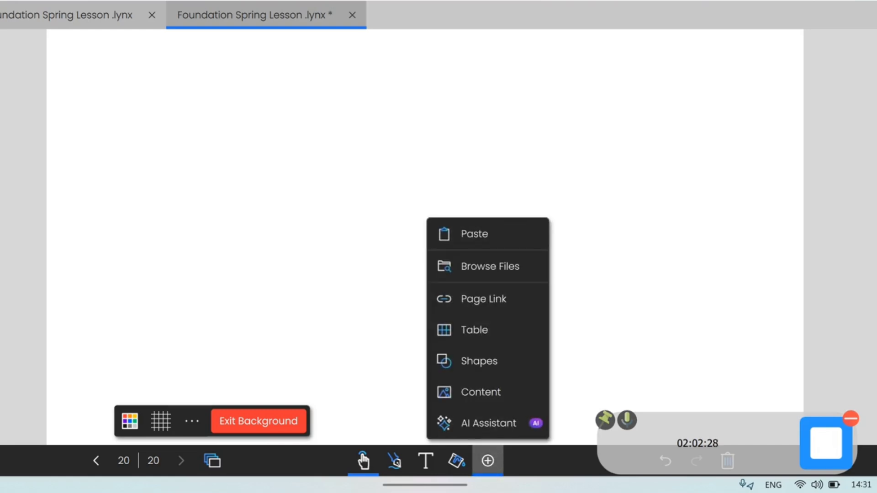
left_click(490, 266)
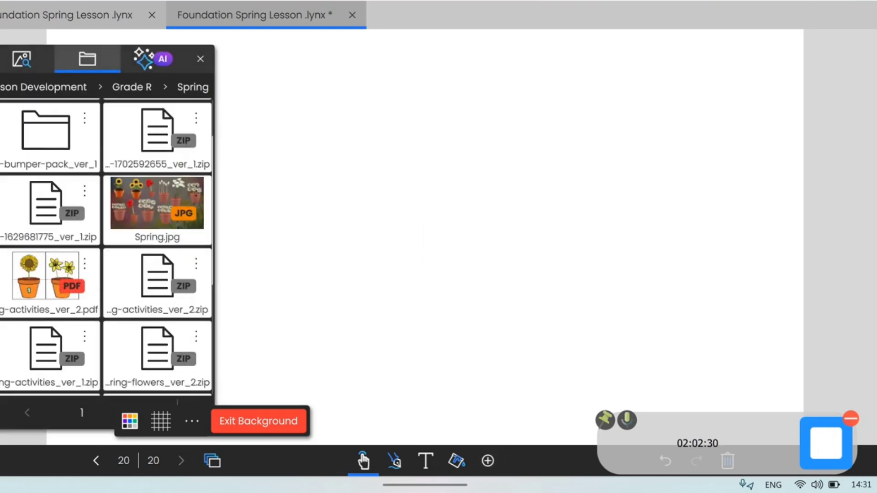
left_click(22, 59)
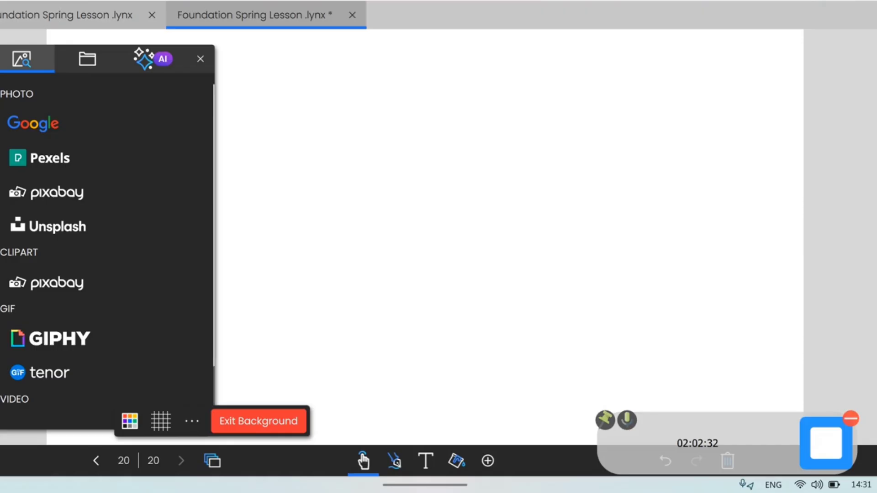
left_click(33, 124)
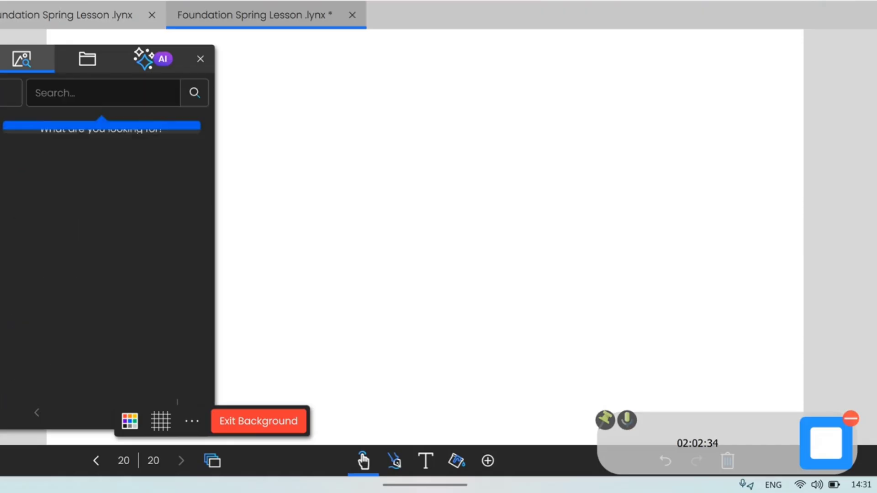
left_click(78, 92)
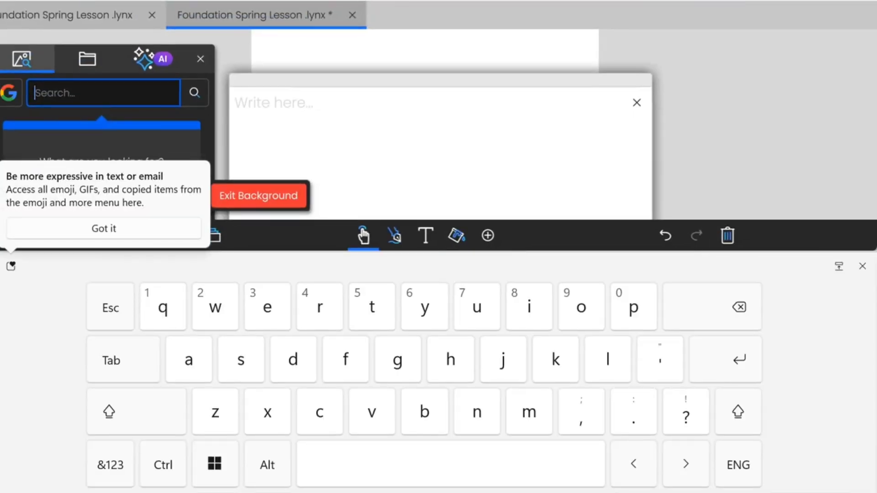
type("spring")
left_click(125, 230)
key("Return")
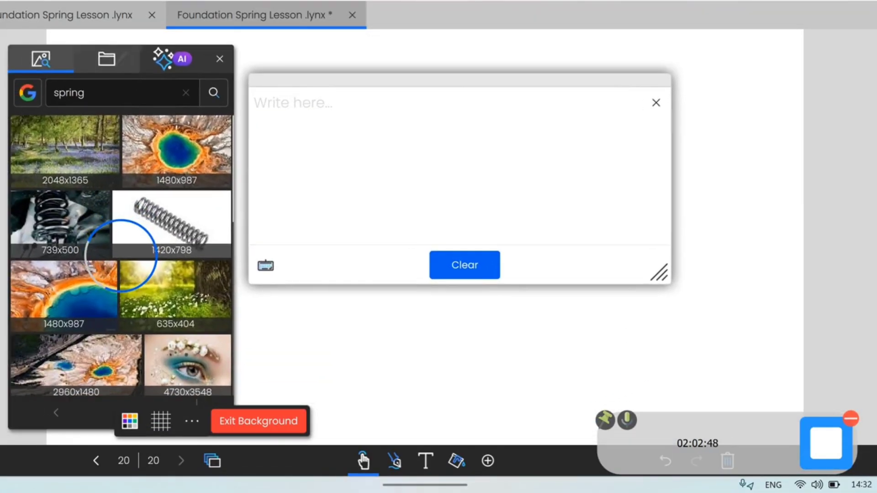
left_click(662, 102)
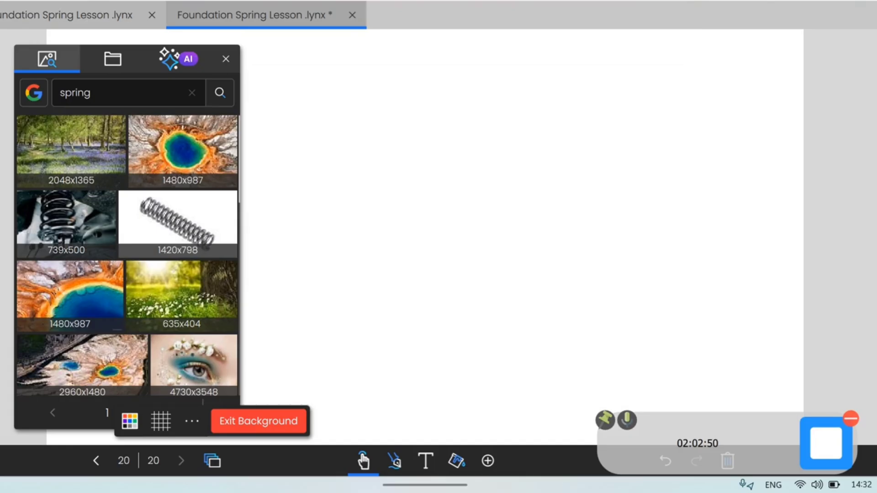
scroll(127, 256, "down", 9)
scroll(127, 256, "down", 4)
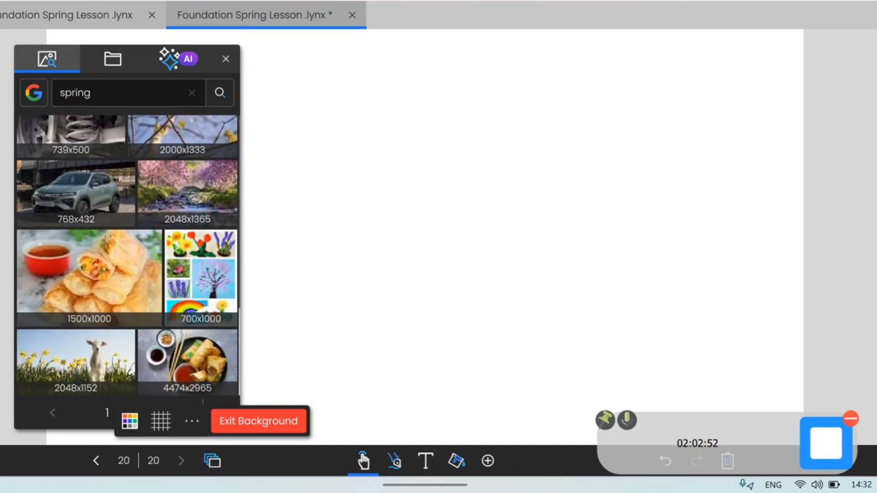
scroll(127, 256, "up", 11)
Refine the Google photo search to "spring season".
left_click(129, 92)
type("sea")
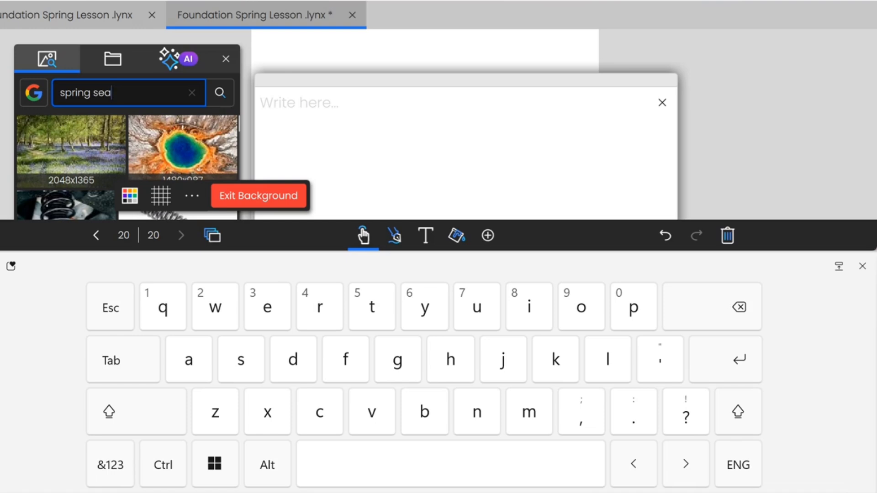
type("son")
key("Return")
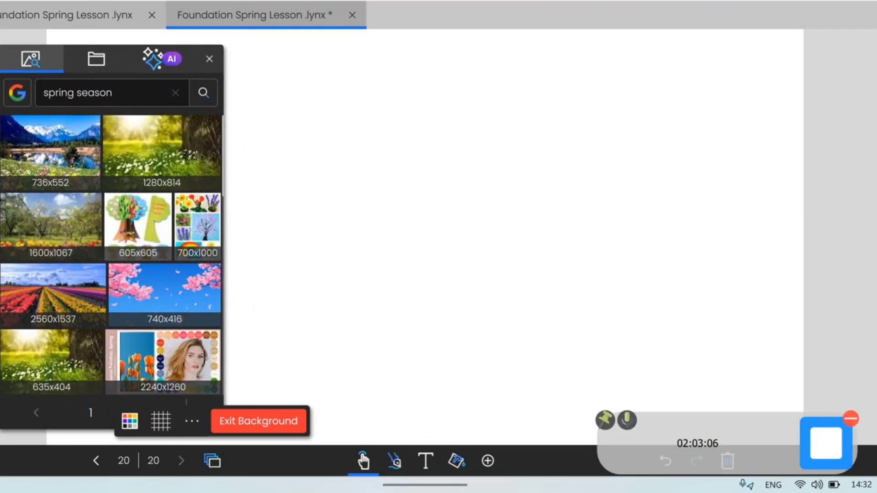
Insert the pink blossom and blue sky picture (740x416) into the background and enlarge it to fill the page.
left_click_drag(164, 295, 331, 276)
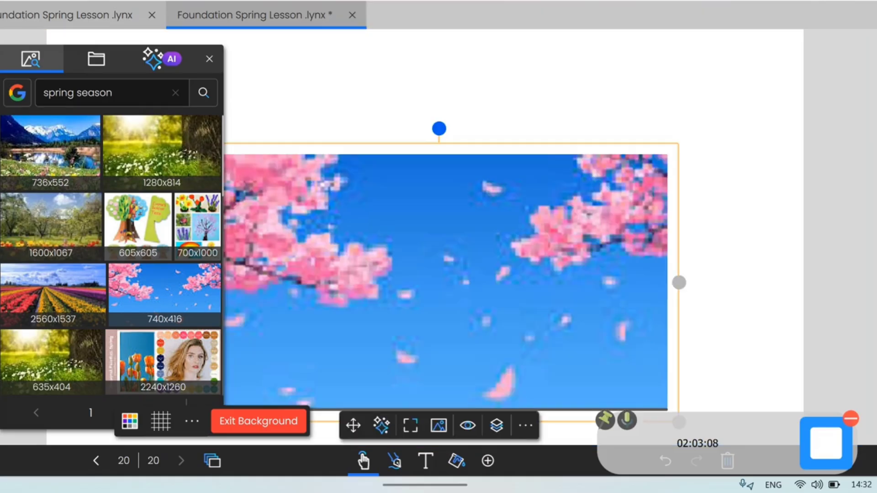
left_click_drag(457, 283, 292, 159)
left_click_drag(515, 298, 803, 443)
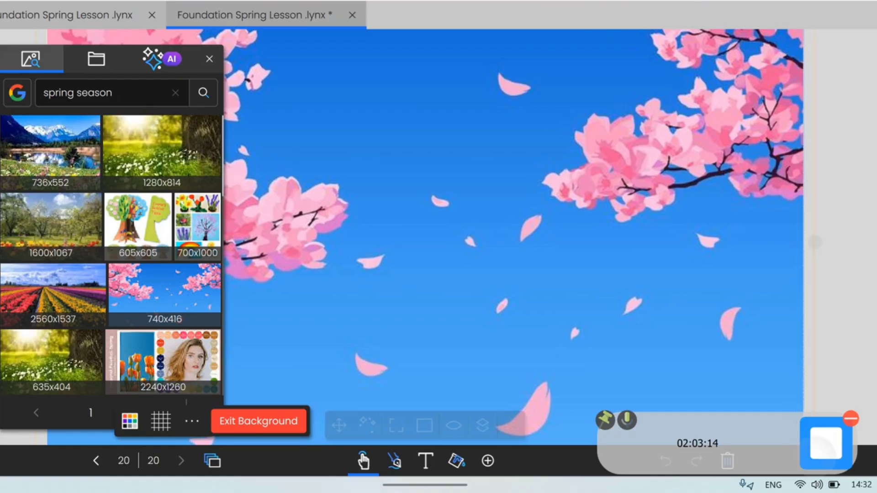
Lower the blossom picture's opacity to just under half, and finish editing the background.
left_click(454, 425)
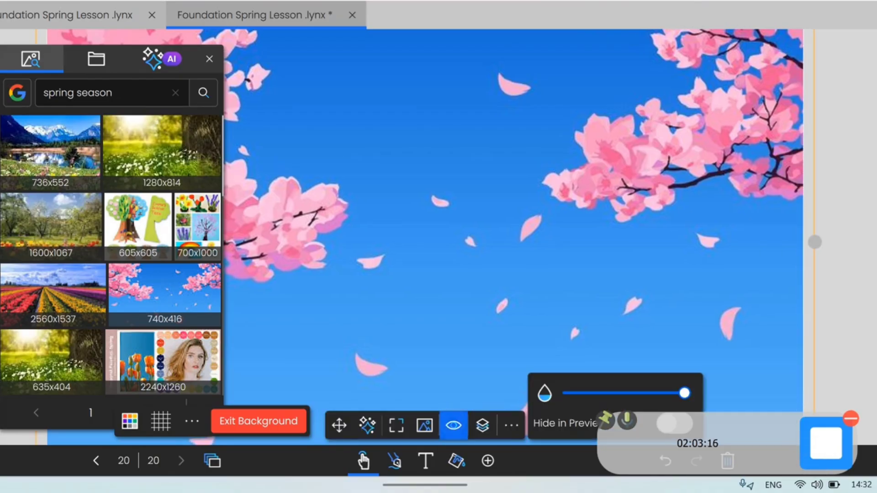
left_click_drag(683, 392, 612, 393)
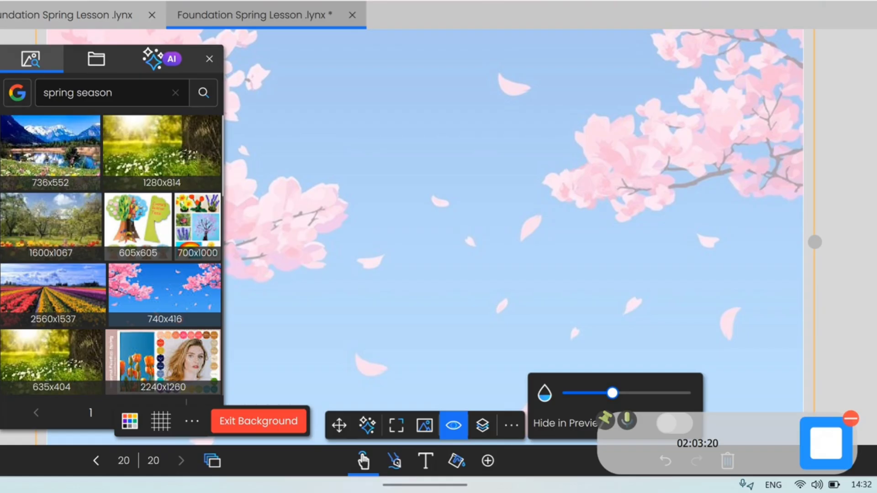
left_click(264, 422)
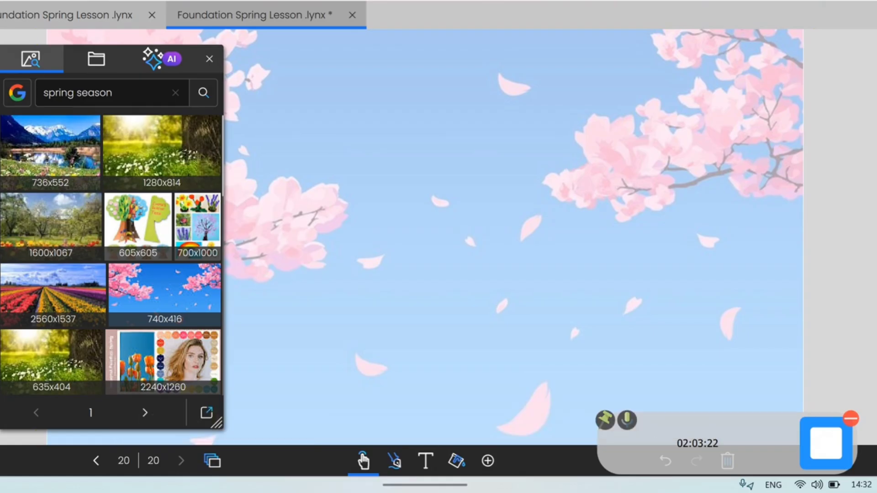
left_click(209, 59)
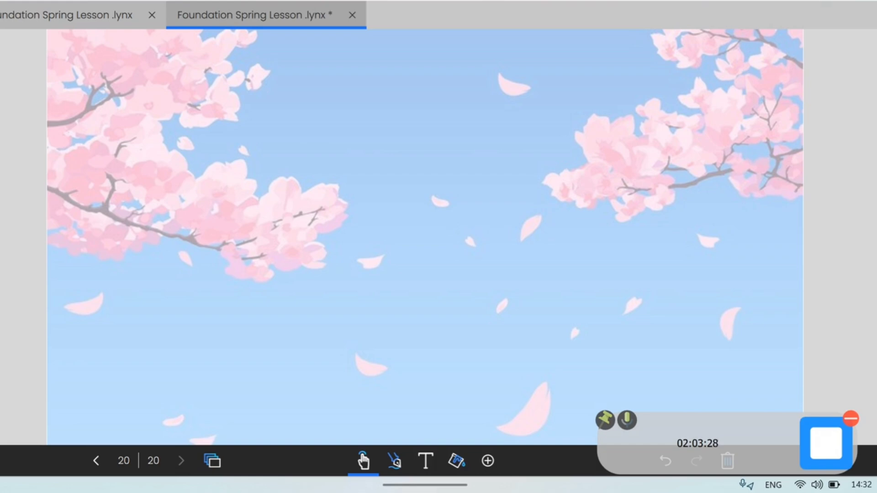
Reopen the content library and switch the "spring season" search source to YouTube videos.
left_click(487, 461)
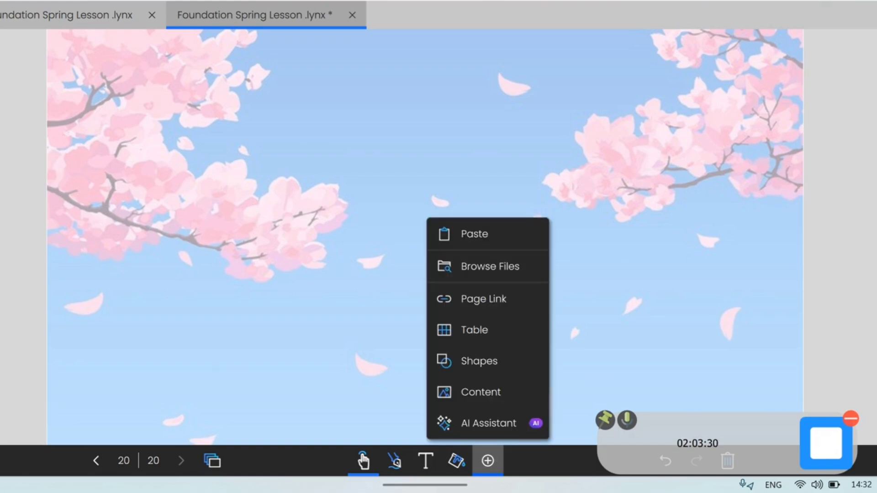
left_click(481, 392)
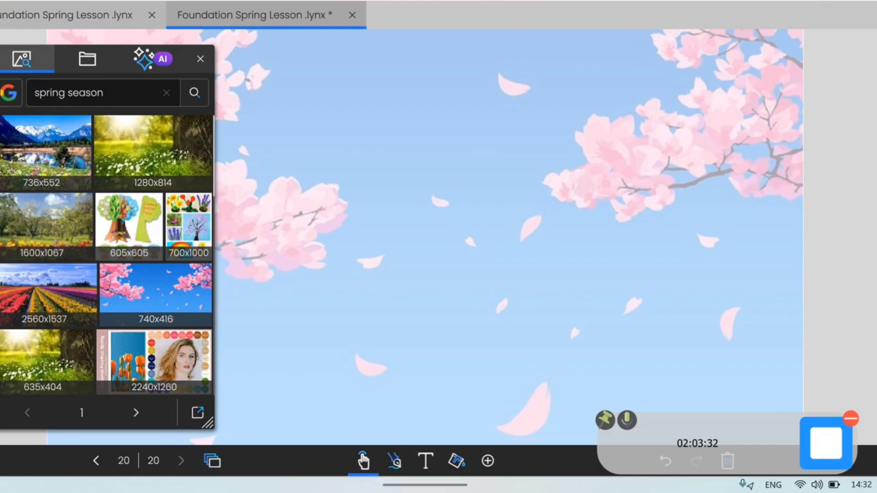
left_click(9, 93)
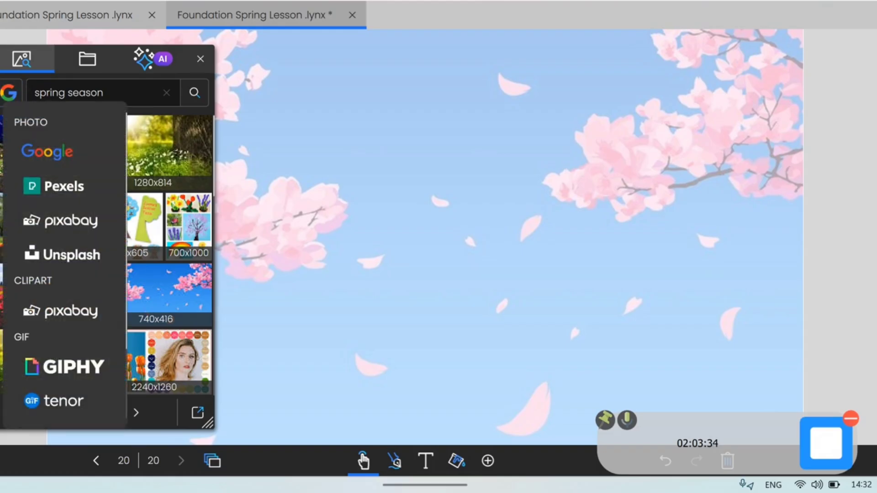
scroll(64, 265, "down", 3)
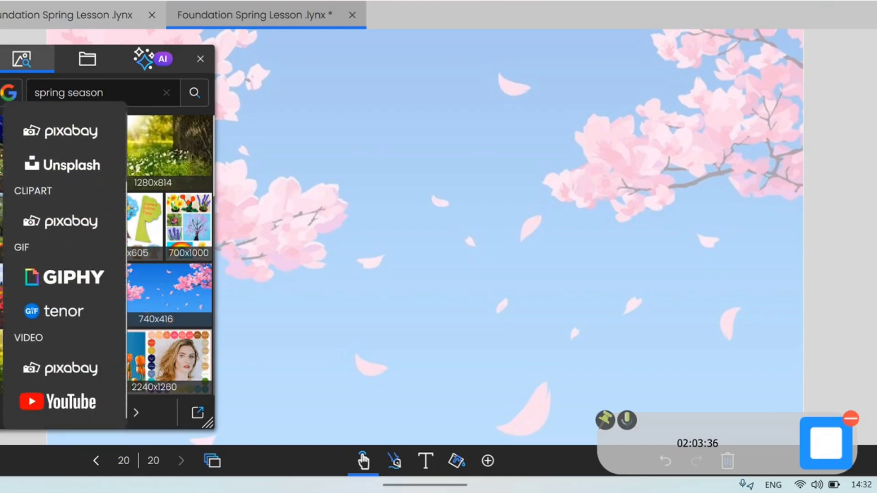
left_click(59, 402)
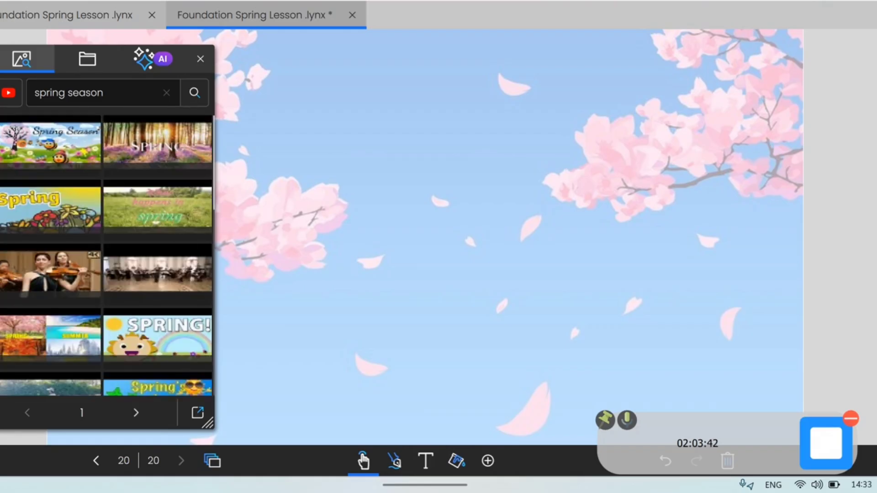
Place the four-seasons YouTube video on the page, enlarge it to cover most of the page, and start playing it.
scroll(108, 255, "down", 3)
left_click_drag(50, 255, 461, 217)
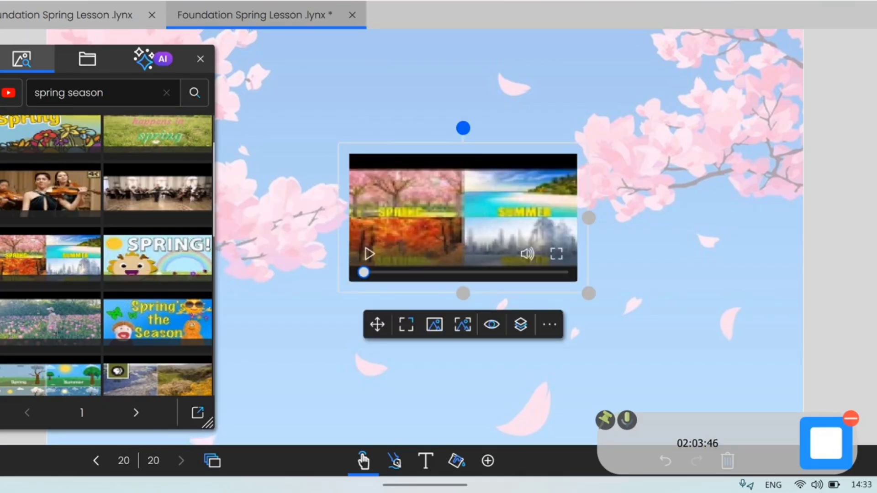
left_click_drag(588, 294, 729, 396)
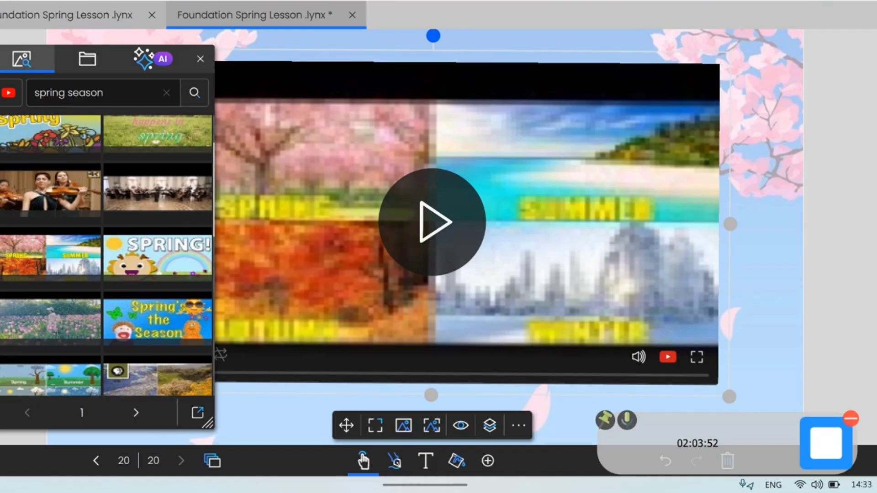
left_click(432, 222)
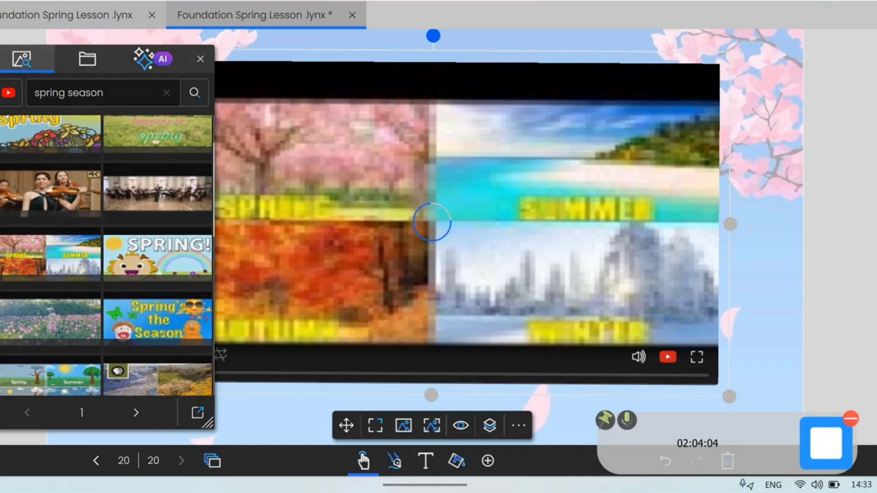
Delete the four-seasons video from the page and open the page background for editing.
left_click(200, 59)
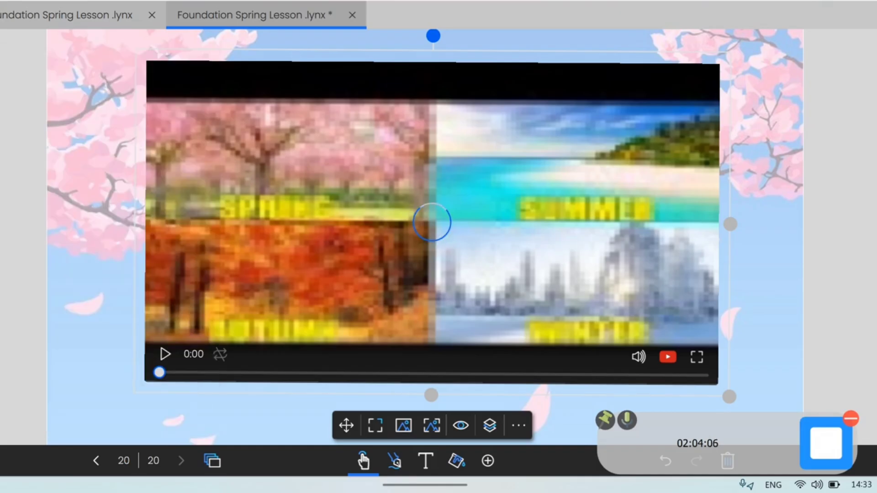
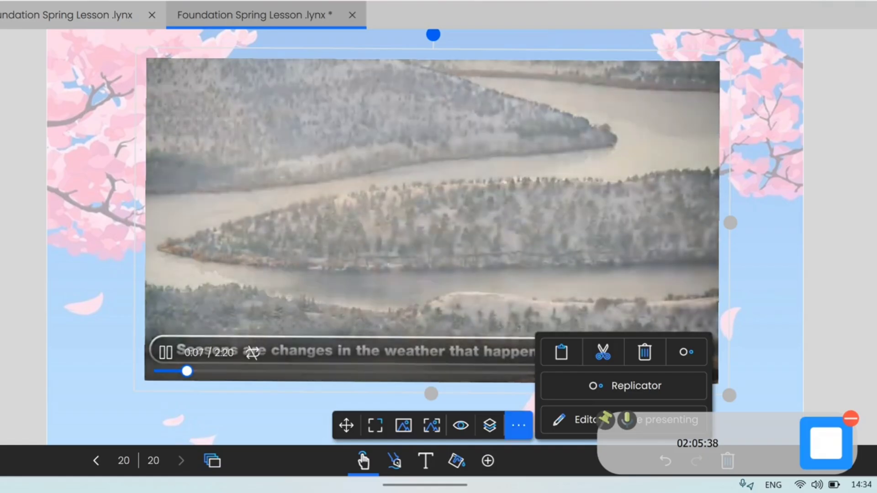
left_click(645, 352)
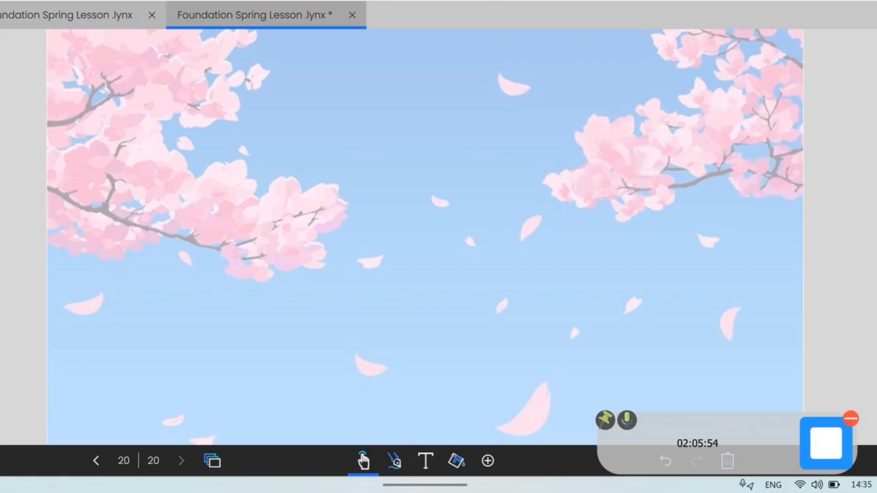
left_click(488, 461)
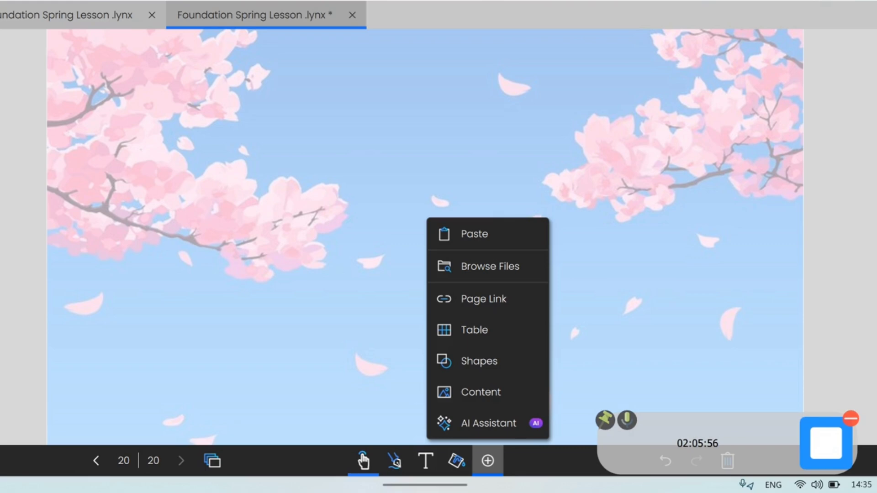
left_click(212, 461)
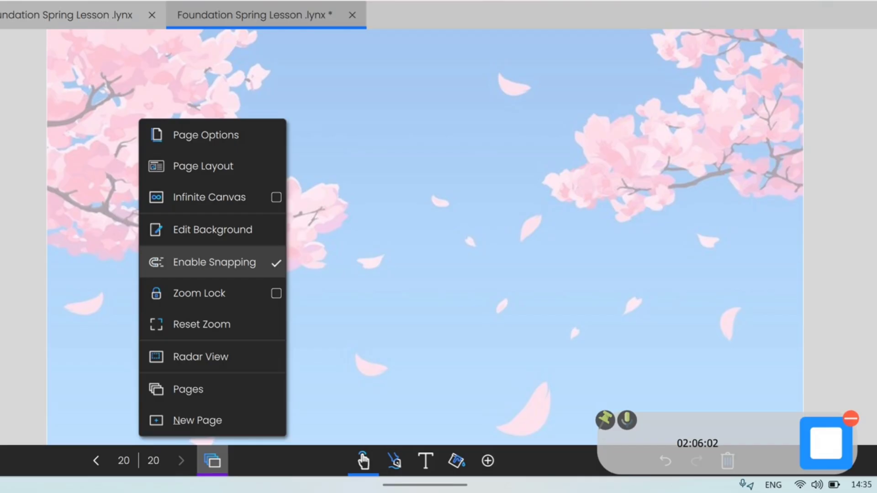
left_click(212, 230)
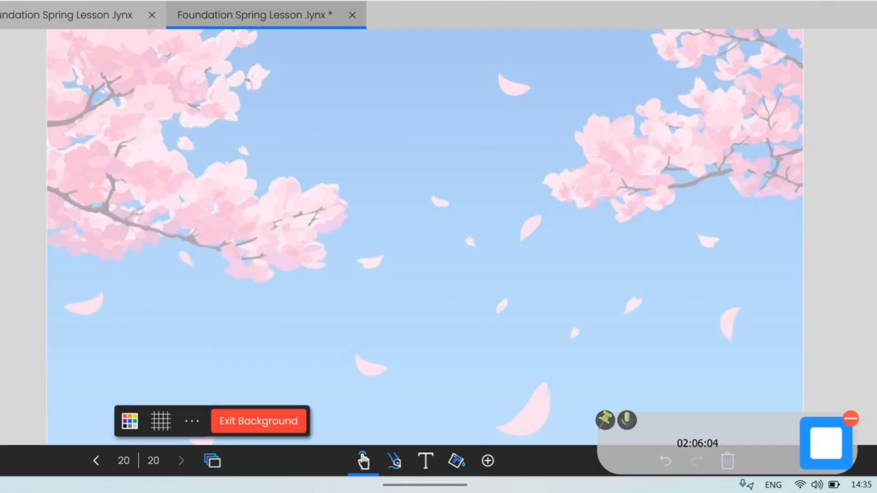
Add the text "sorting activity" in the empty area just beside the page's right edge.
left_click(426, 461)
left_click(425, 242)
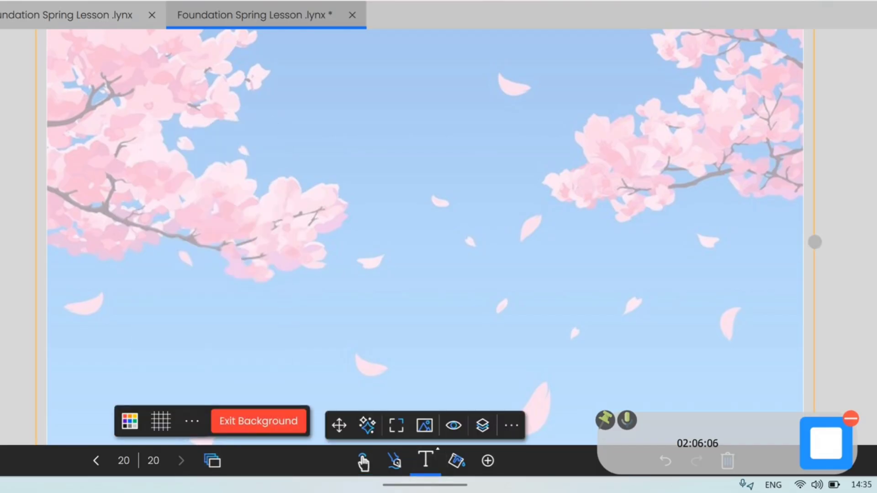
left_click(843, 294)
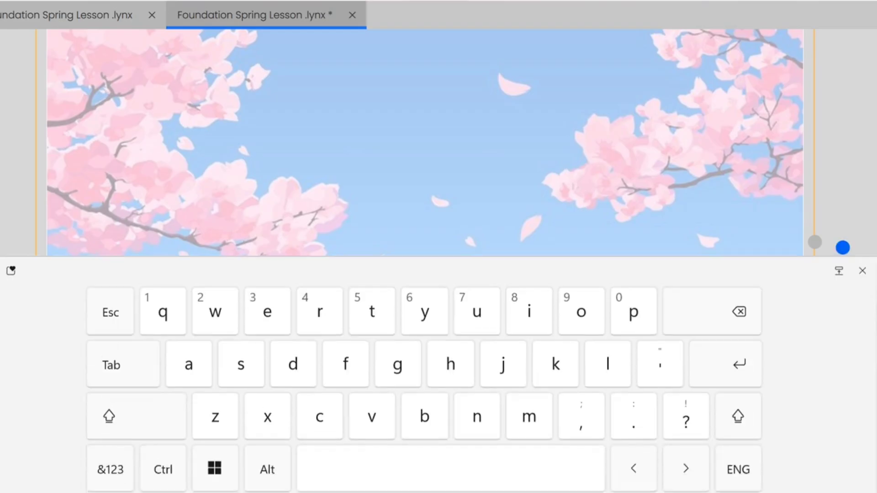
type("sor")
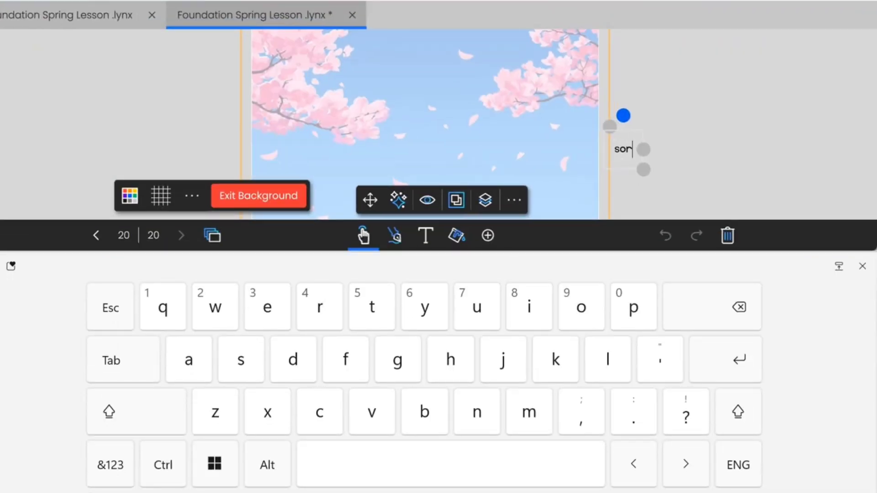
type("ting activi")
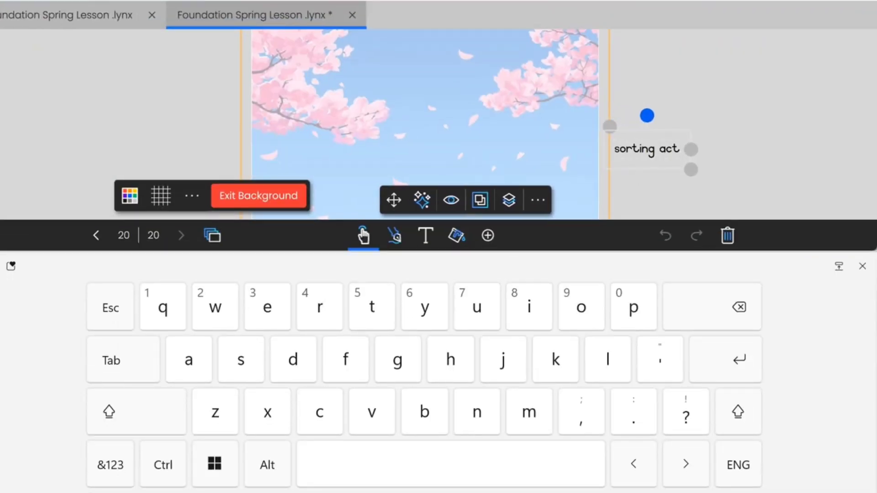
type("ty")
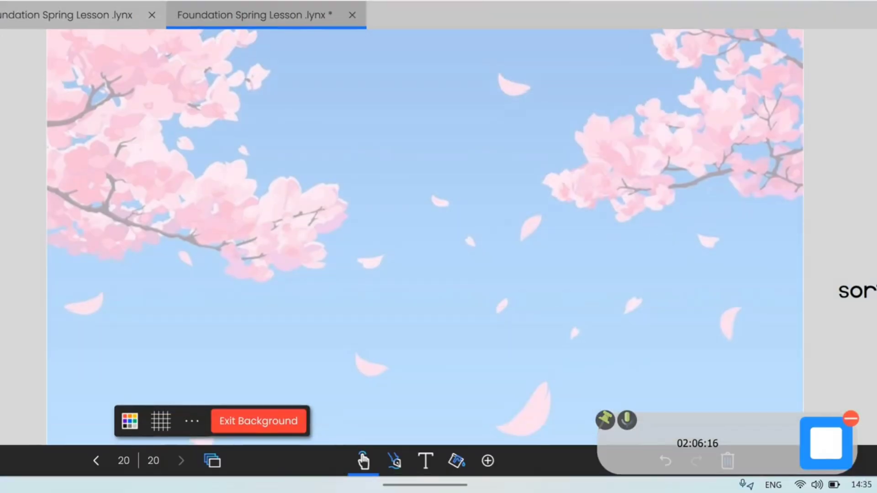
Move the "sorting activity" text to the page's upper-left corner as a title and make it bold.
left_click(850, 290)
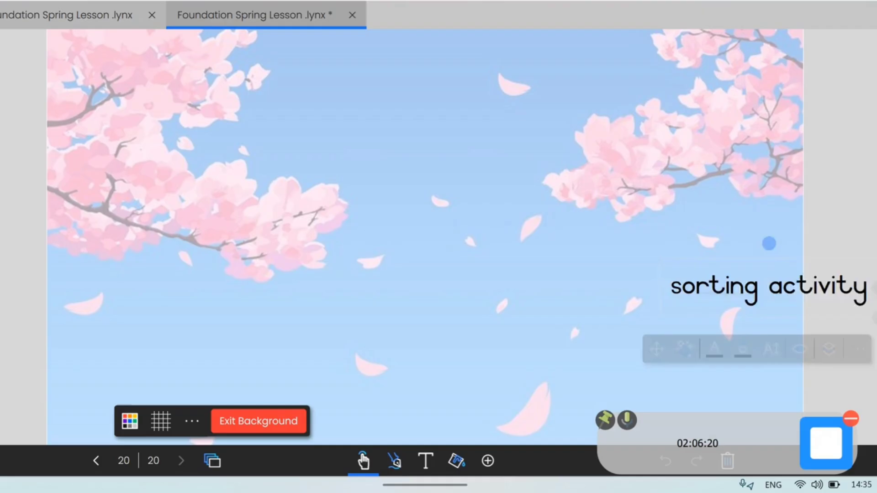
left_click_drag(769, 287, 188, 84)
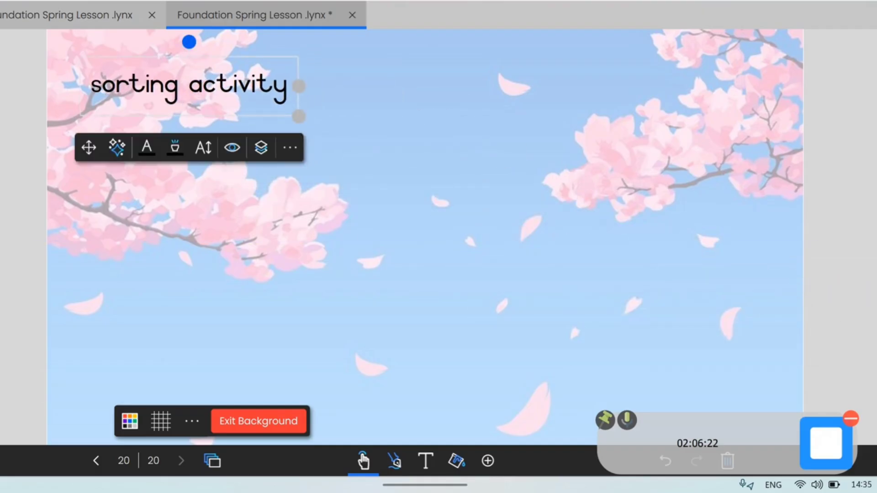
left_click(203, 147)
left_click(81, 218)
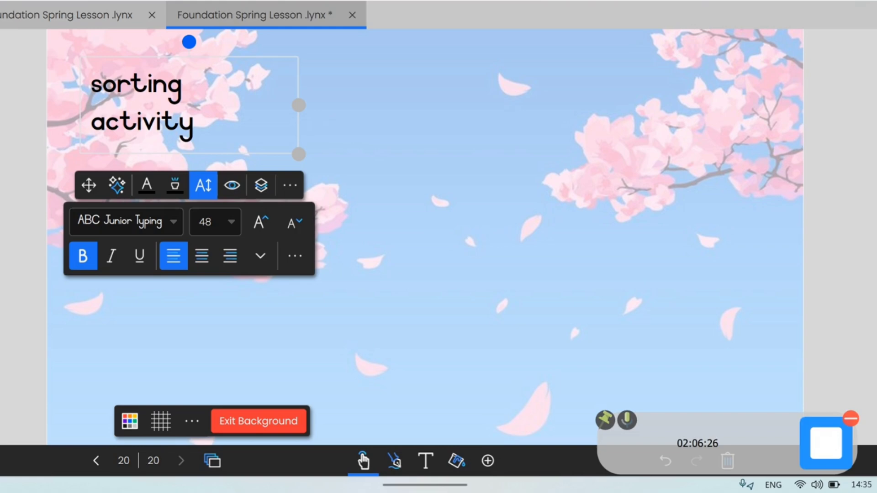
Colour the "sorting activity" title purple (#B91DC4) and widen its text box so it fits on one line.
left_click(147, 185)
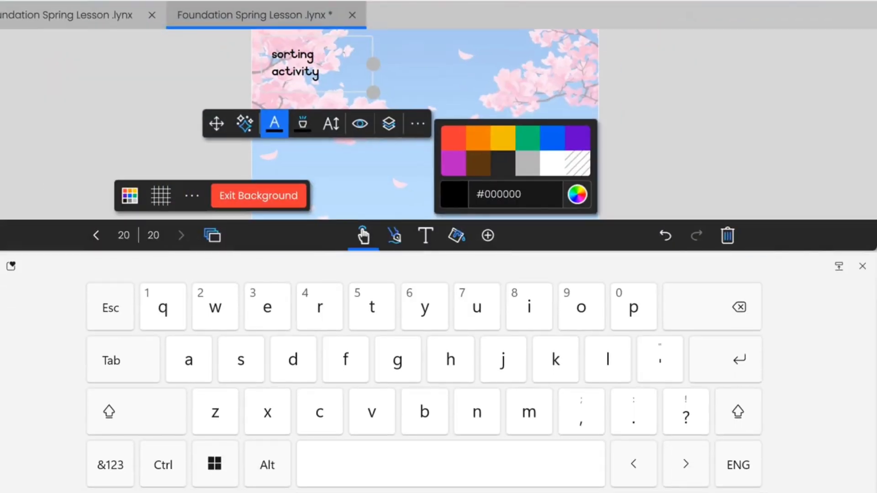
left_click(453, 163)
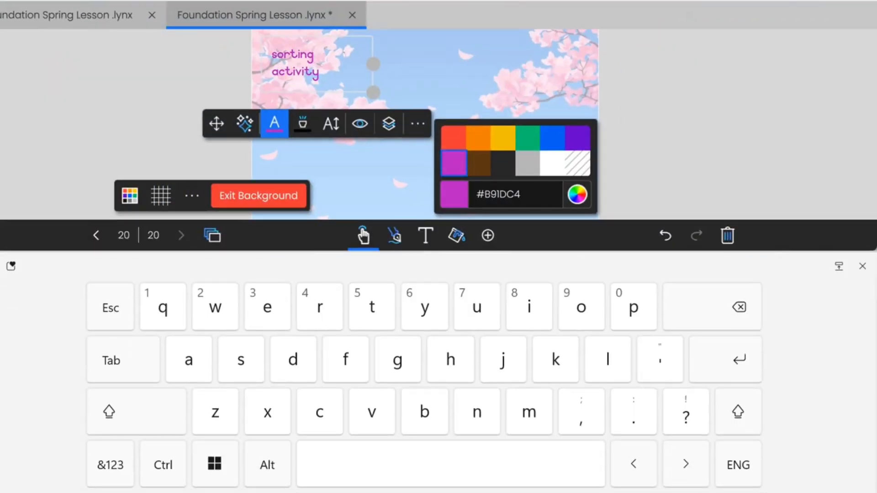
left_click(733, 100)
left_click(296, 64)
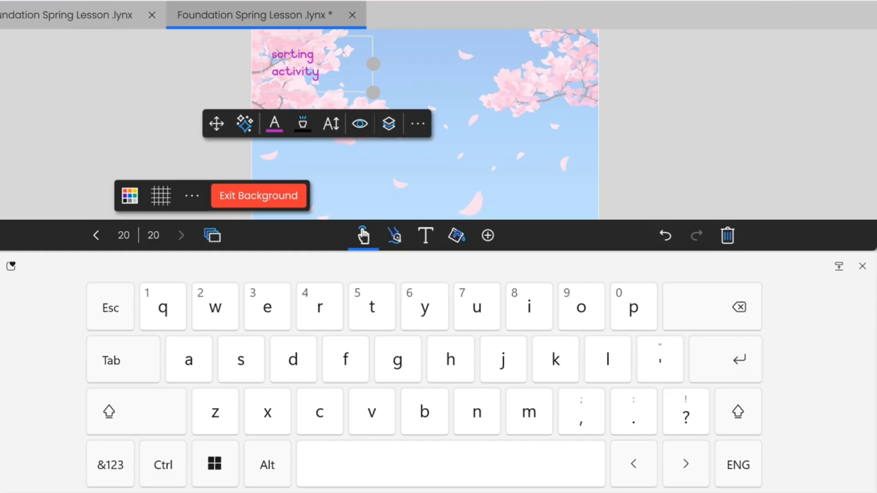
left_click_drag(374, 64, 427, 56)
left_click(731, 102)
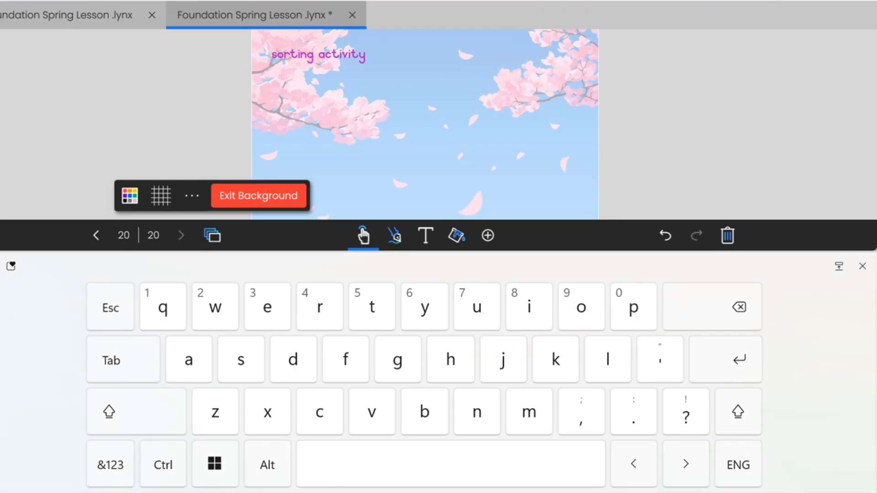
left_click(862, 266)
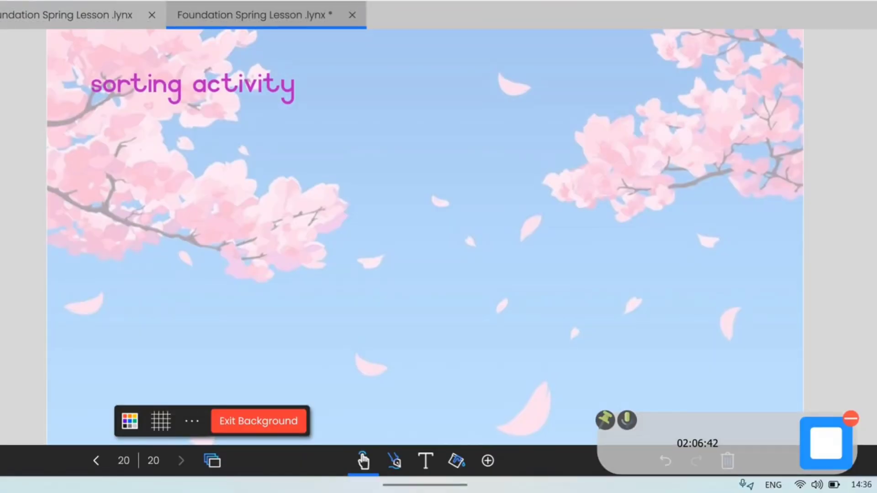
Reopen the content library and switch the "spring season" search source to Google images.
left_click(487, 461)
left_click(479, 392)
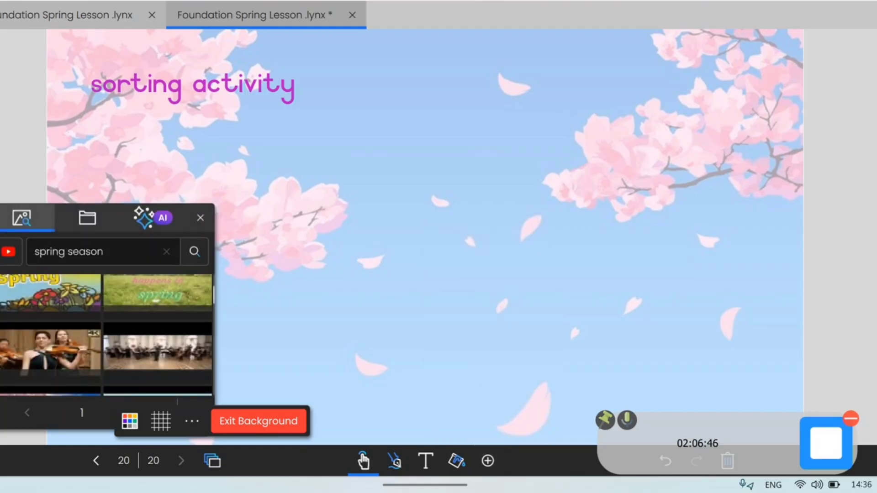
left_click(8, 252)
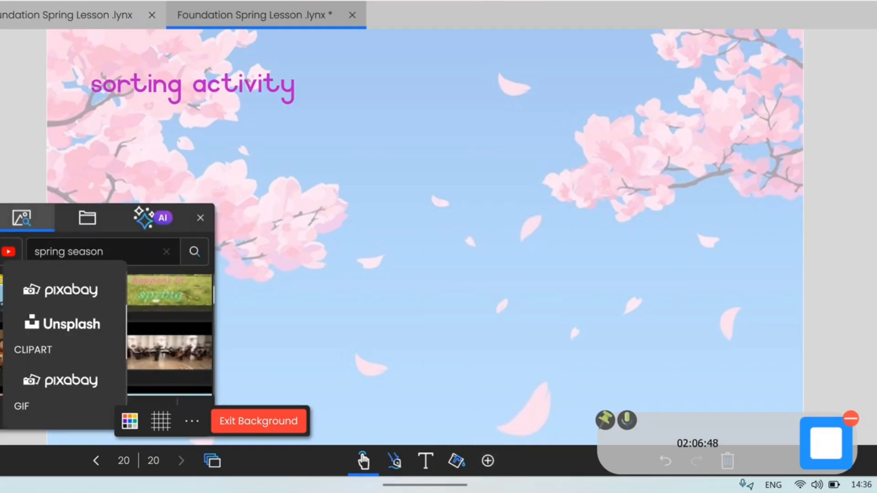
scroll(65, 346, "up", 2)
left_click(47, 310)
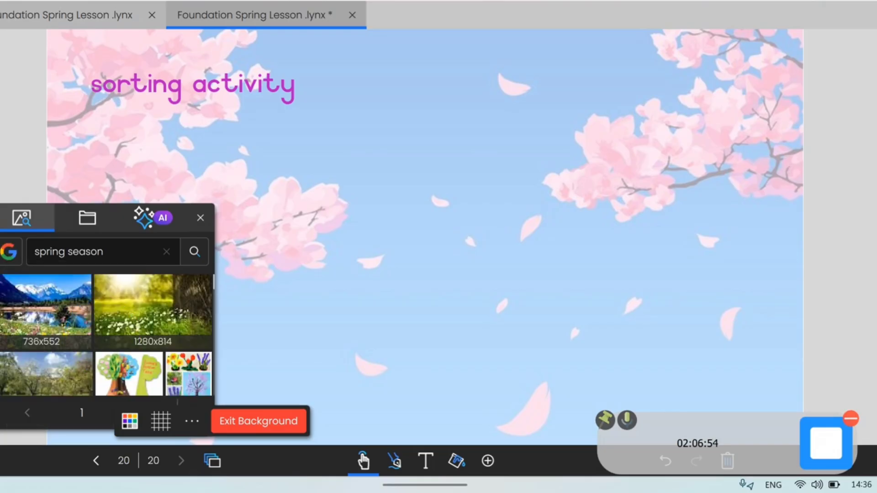
Insert the cherry blossom path picture (4288x2848), shrink it to a small thumbnail, and place it below the title.
scroll(107, 335, "down", 3)
scroll(107, 336, "down", 4)
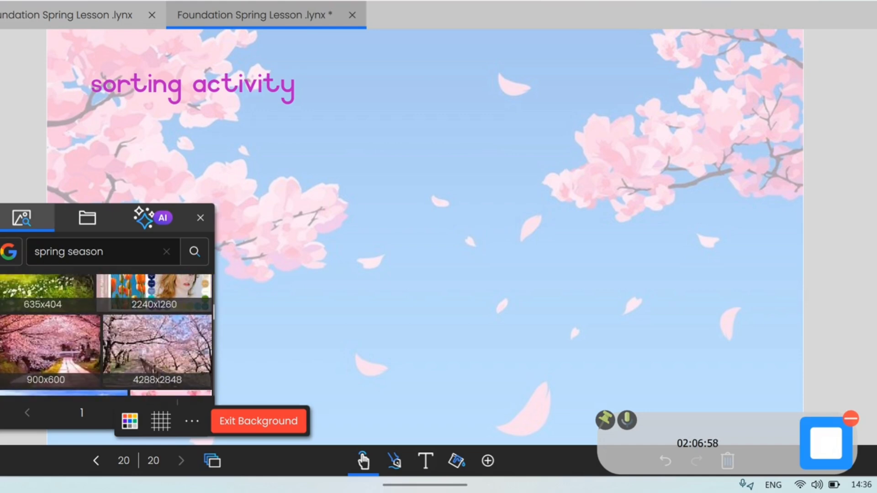
left_click_drag(157, 350, 262, 182)
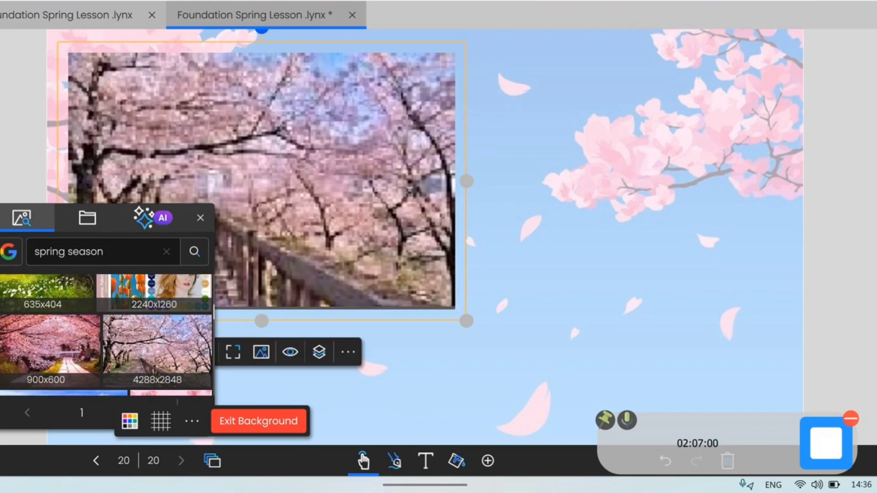
left_click_drag(466, 320, 214, 152)
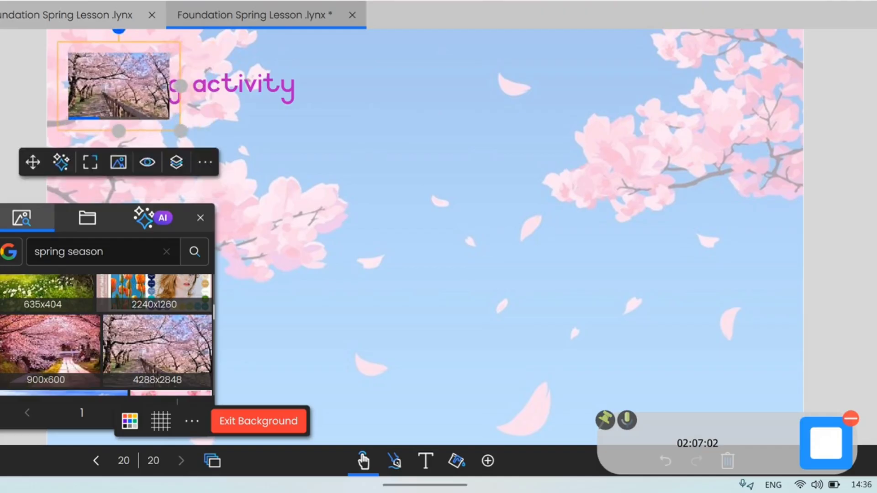
left_click_drag(135, 97, 198, 169)
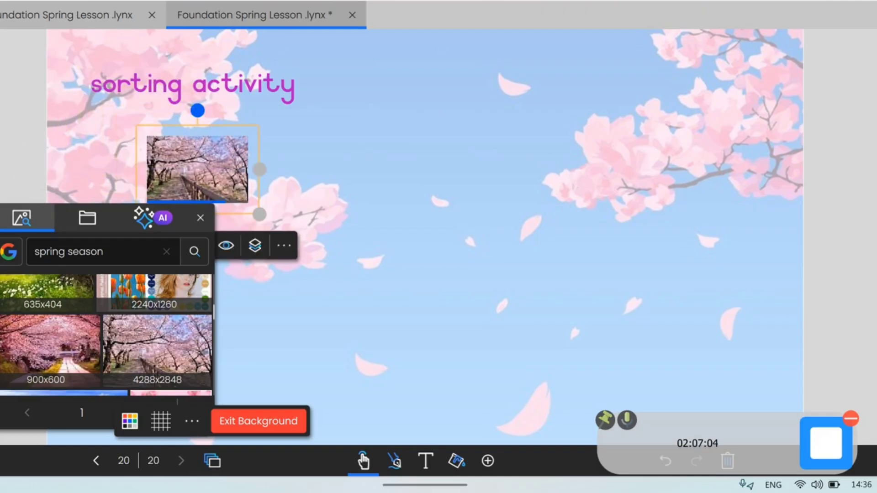
Search the content library's Google images for "autumn".
left_click(103, 252)
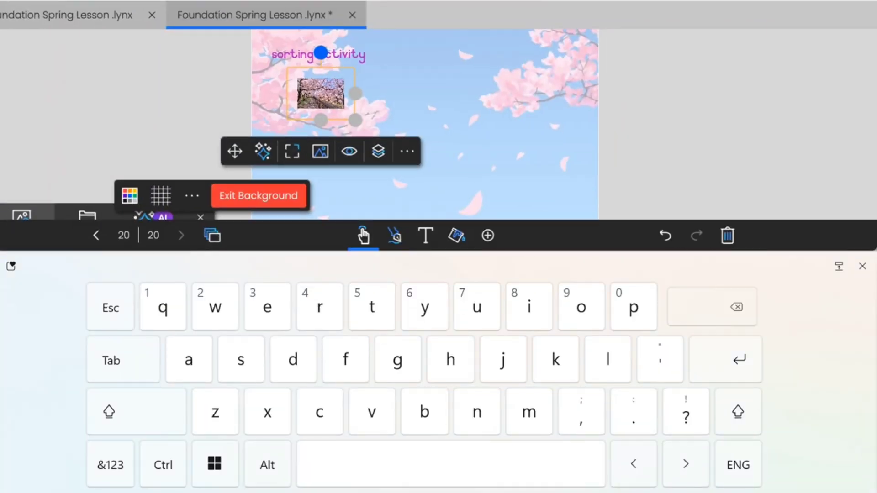
left_click(188, 360)
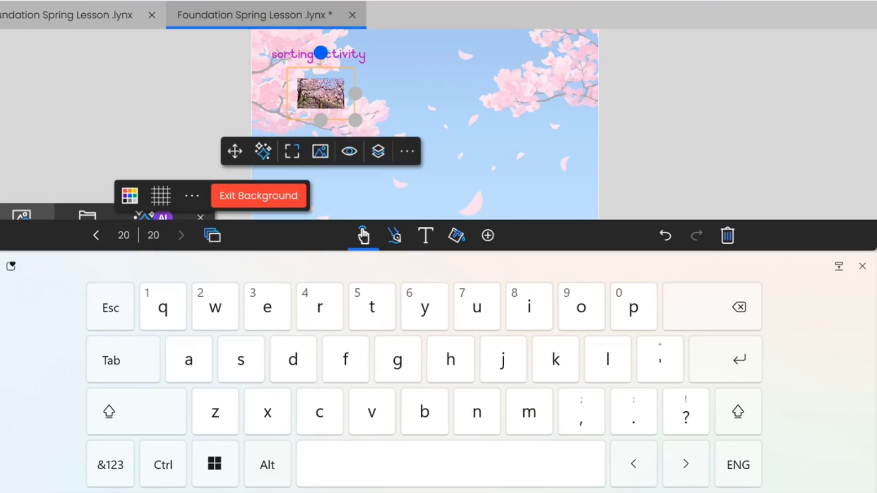
left_click(477, 307)
left_click(529, 412)
left_click(725, 360)
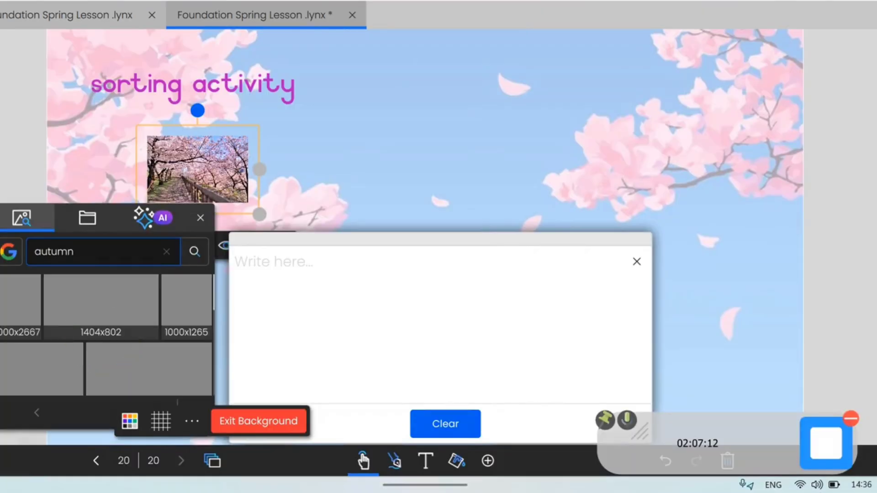
Insert the autumn forest path picture (1404x802), reduce it to about a quarter of the page width, and place it in the page's upper-right area.
left_click_drag(101, 335, 347, 167)
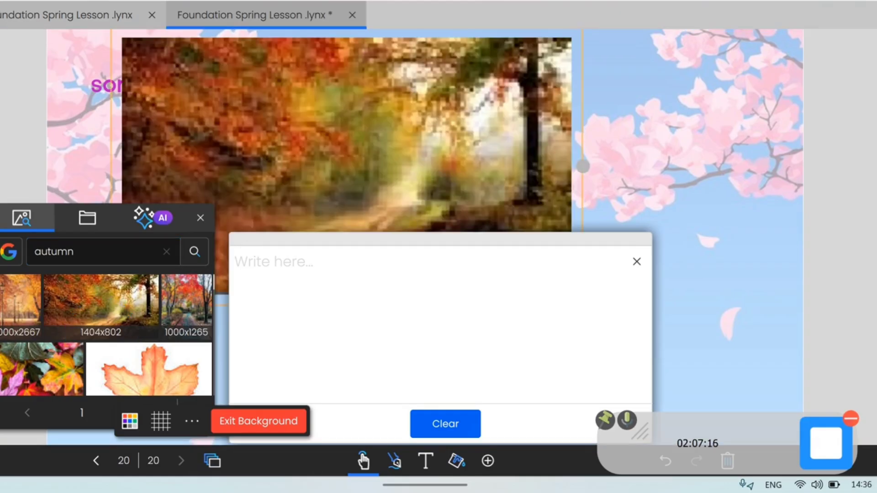
left_click_drag(582, 305, 317, 155)
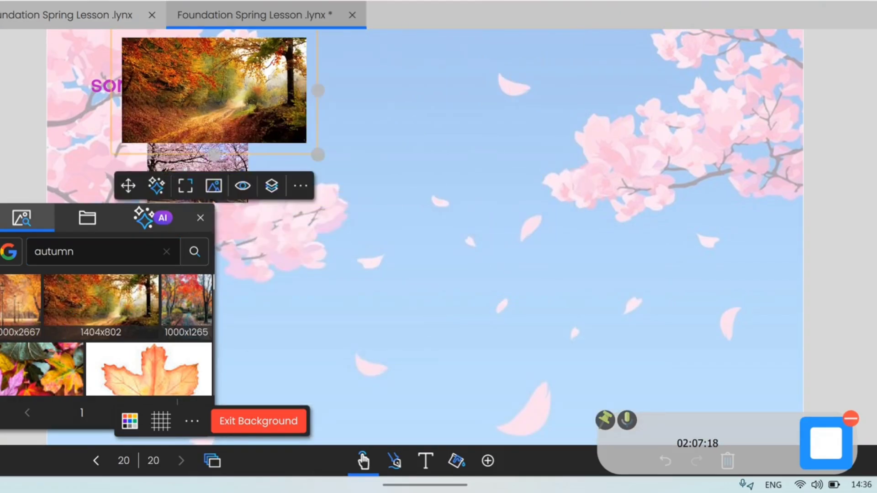
left_click_drag(214, 91, 353, 185)
left_click_drag(457, 248, 489, 267)
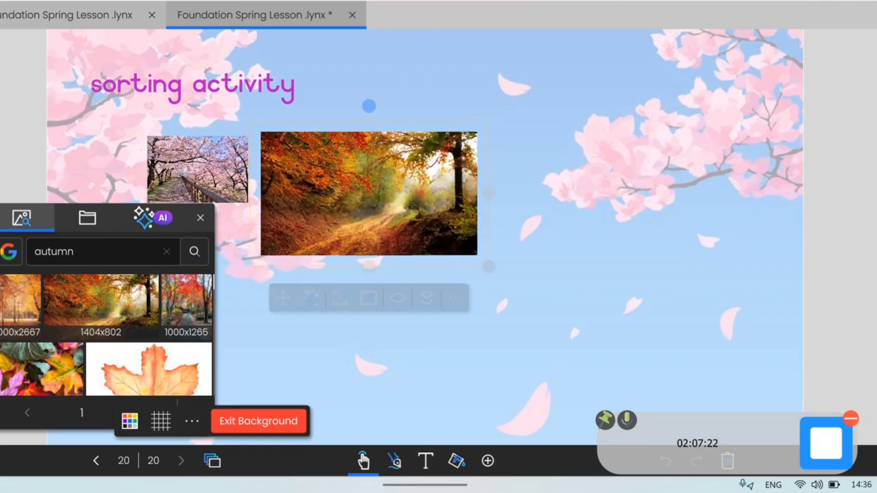
left_click_drag(369, 193, 592, 159)
Enlarge the cherry blossom path picture to nearly the autumn picture's size and move it up just under the title.
left_click(197, 169)
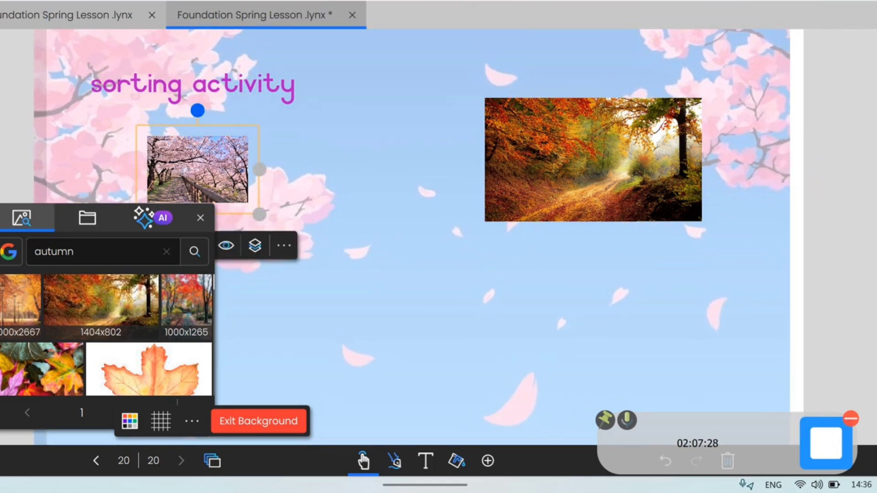
left_click_drag(260, 214, 321, 254)
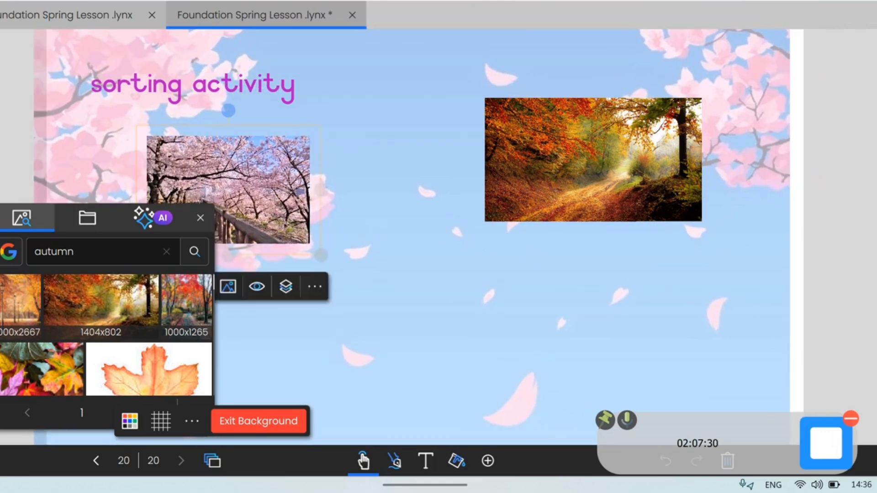
left_click_drag(228, 189, 256, 171)
left_click(593, 159)
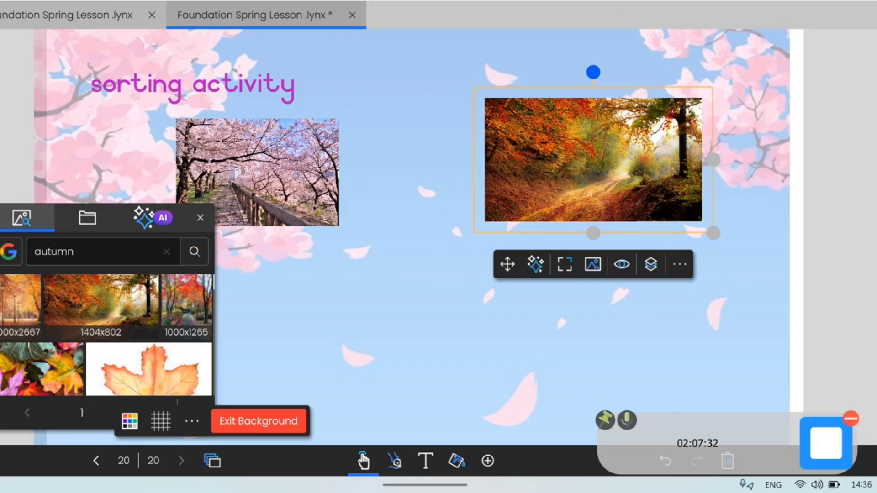
Shrink the autumn forest picture slightly, level it with the cherry blossom picture, and exit background editing with the content library closed.
left_click_drag(713, 233, 675, 211)
left_click_drag(575, 149, 570, 170)
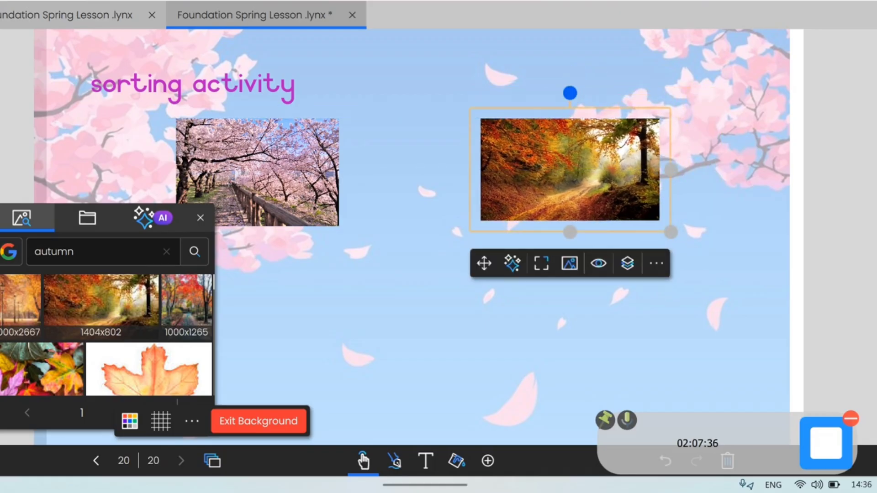
left_click(259, 421)
left_click(200, 218)
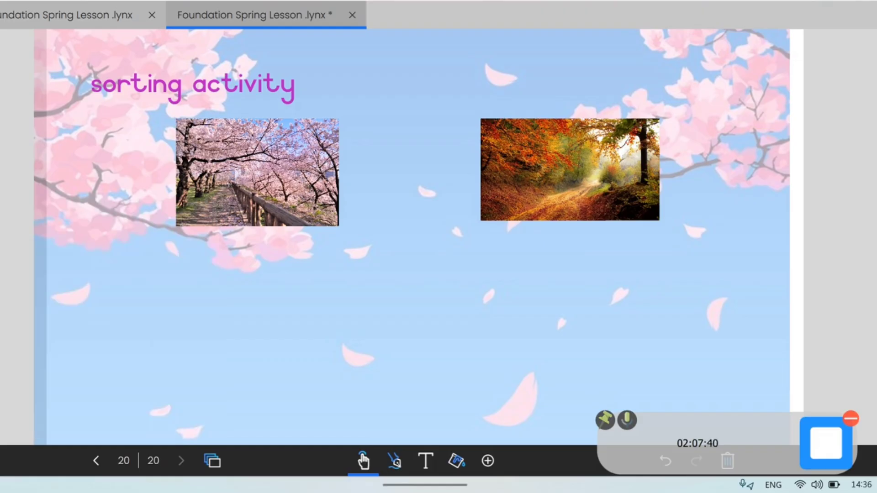
Reopen the content library, switch its image source to Pixabay clipart, and clear the "autumn" search term.
left_click(488, 461)
left_click(480, 392)
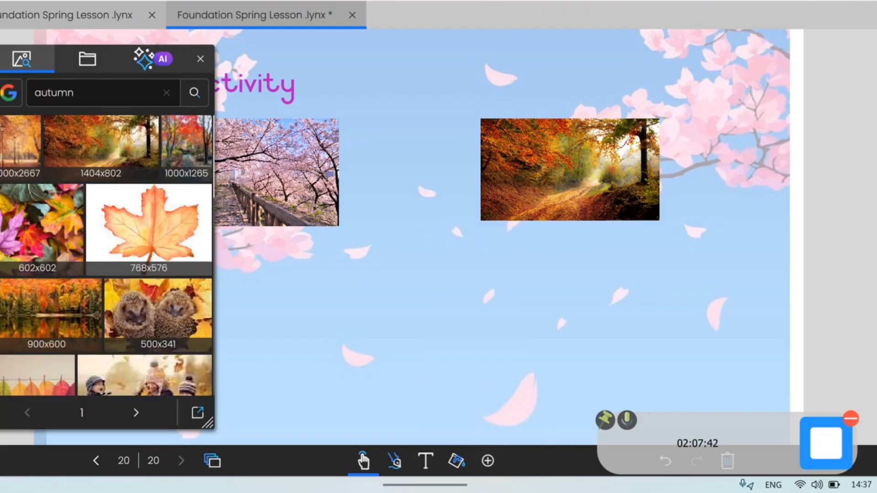
left_click(9, 93)
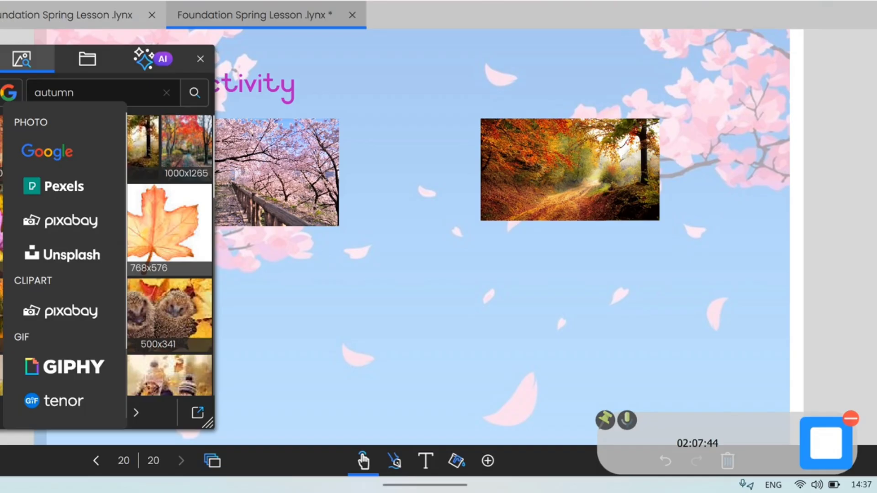
left_click(68, 317)
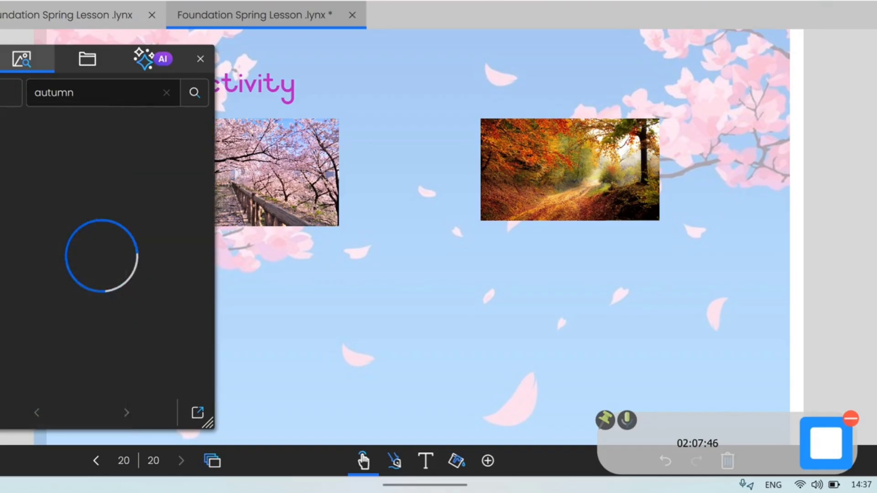
left_click(93, 92)
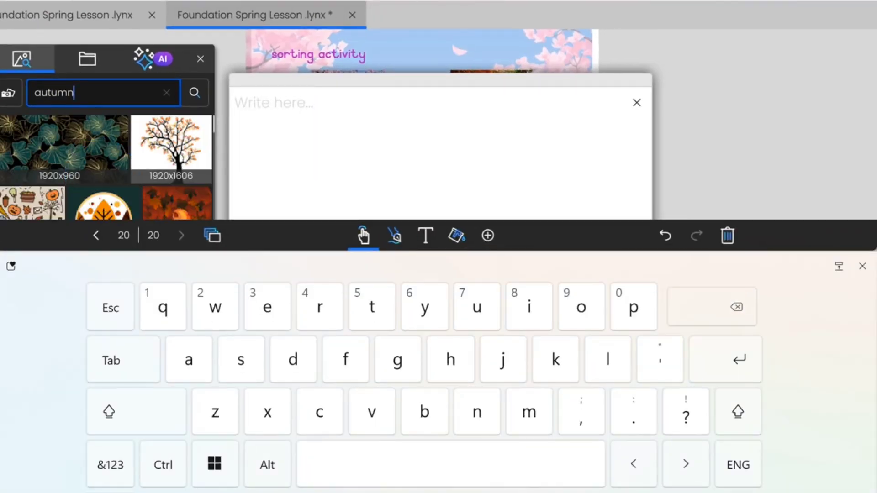
key("BackSpace")
key("BackSpace")
key("BackSpace")
key("BackSpace")
key("BackSpace")
key("BackSpace")
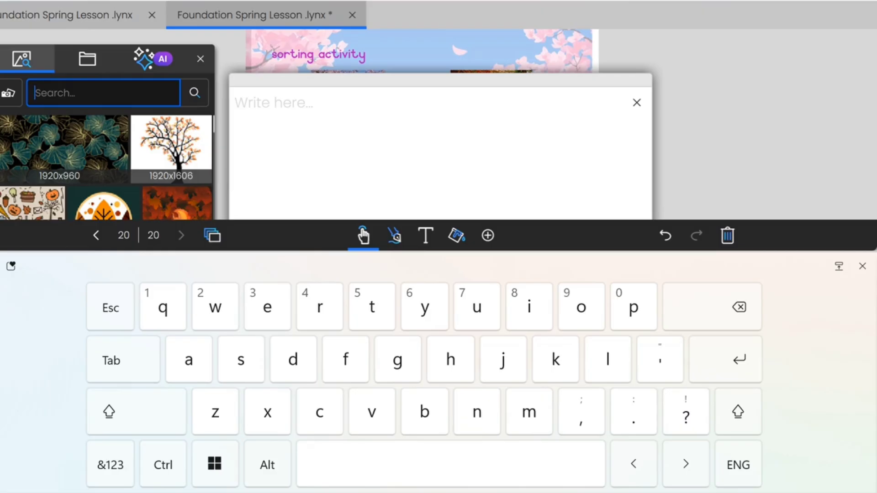
left_click_drag(104, 203, 689, 151)
left_click(725, 200)
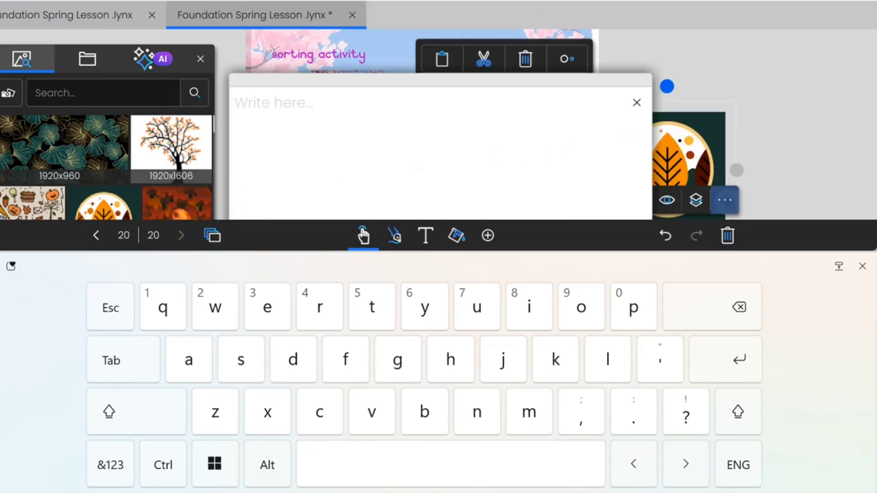
left_click(525, 59)
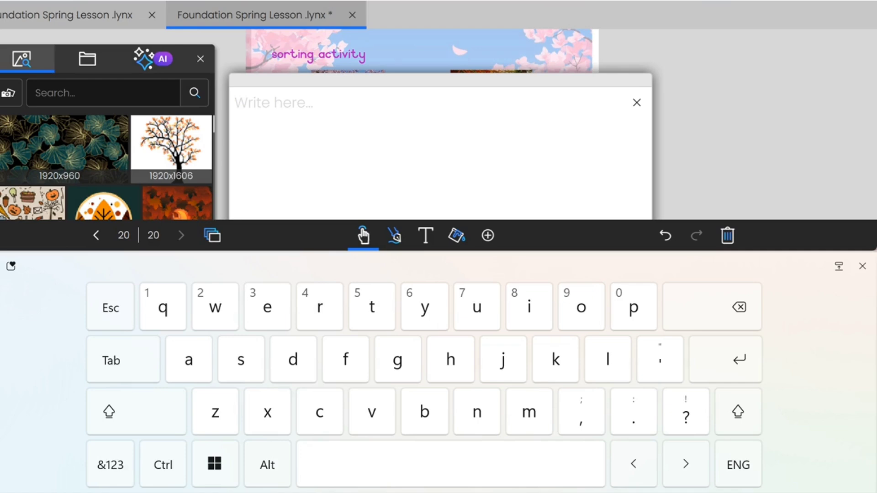
Search the Pixabay clipart for "hat".
left_click(103, 93)
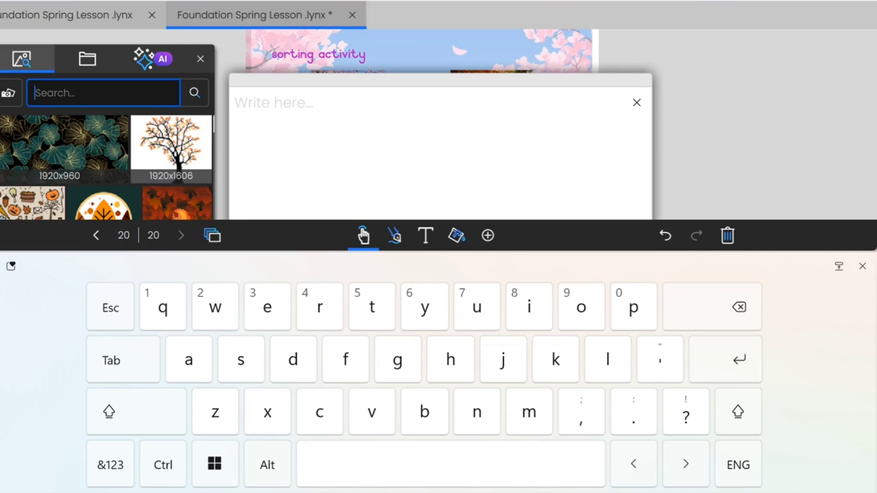
type("hat")
key("Return")
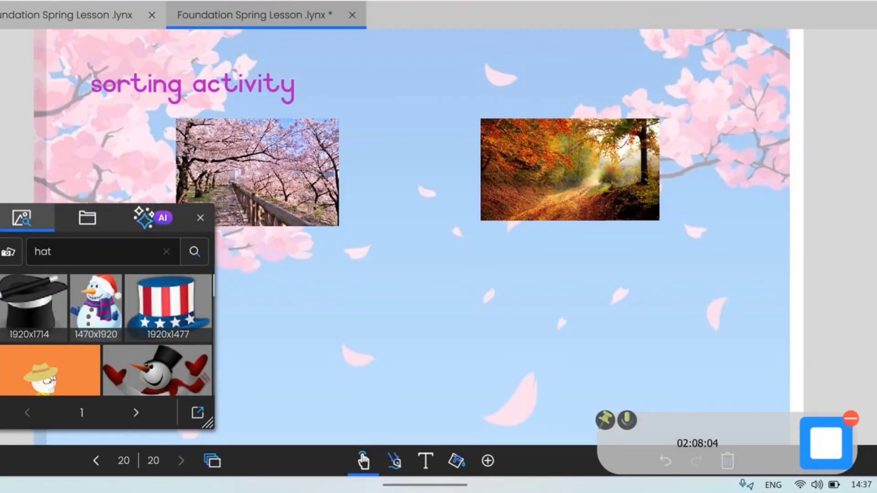
Insert the red hat clipart (1920x1312) from results page 2, shrink and tilt it slightly, and place it below the cherry blossom picture.
scroll(107, 335, "down", 10)
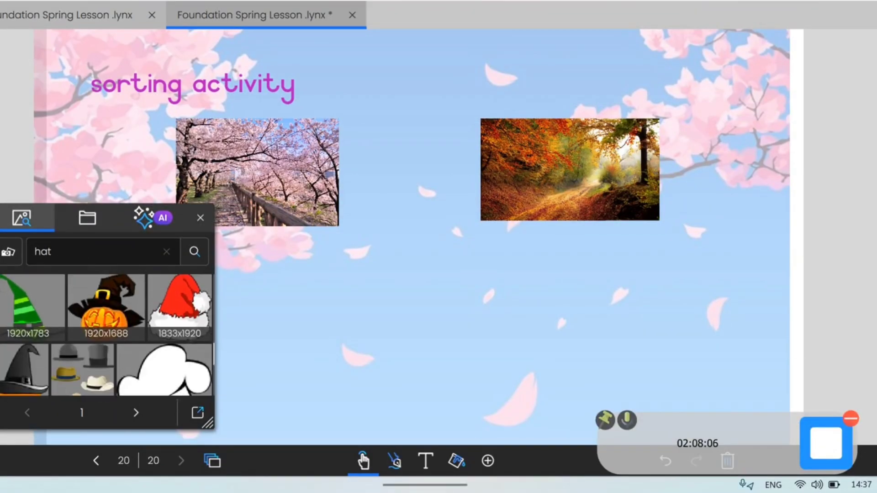
scroll(107, 335, "down", 8)
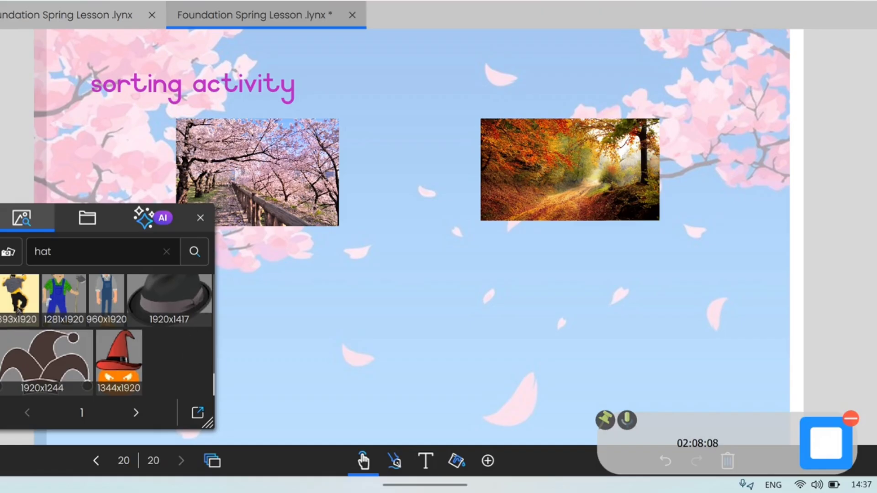
left_click(136, 413)
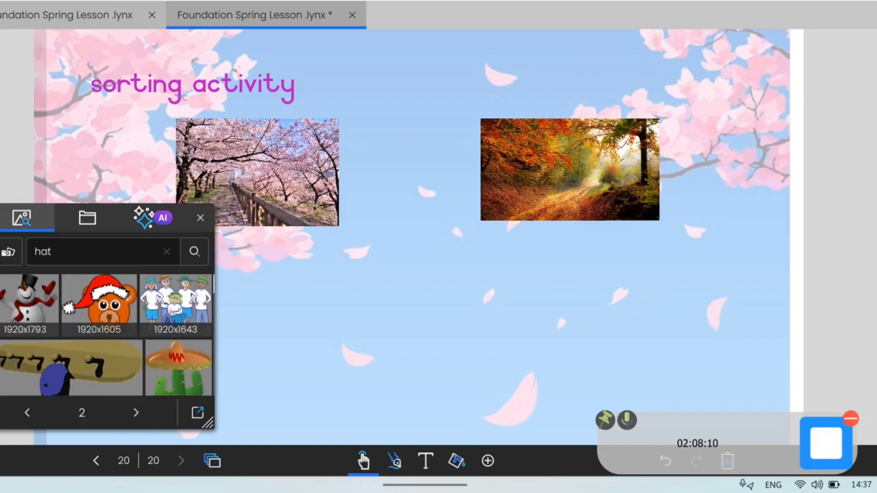
scroll(108, 335, "down", 10)
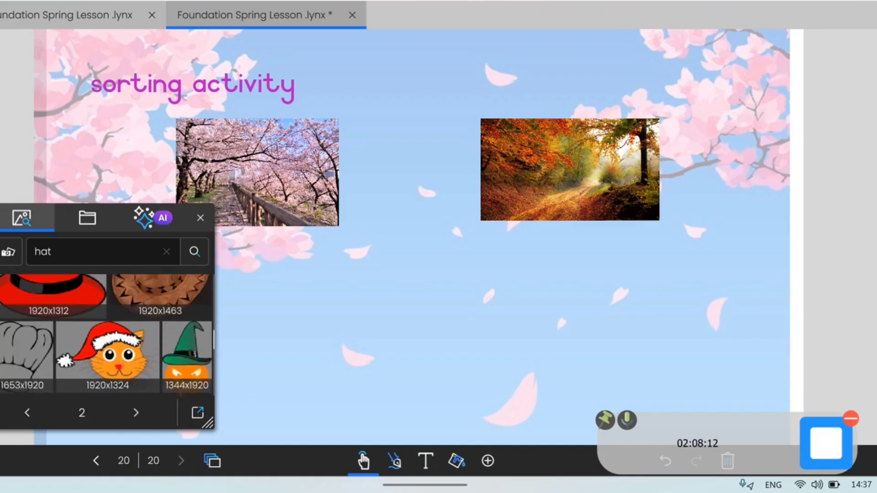
scroll(107, 335, "up", 1)
left_click_drag(51, 302, 436, 269)
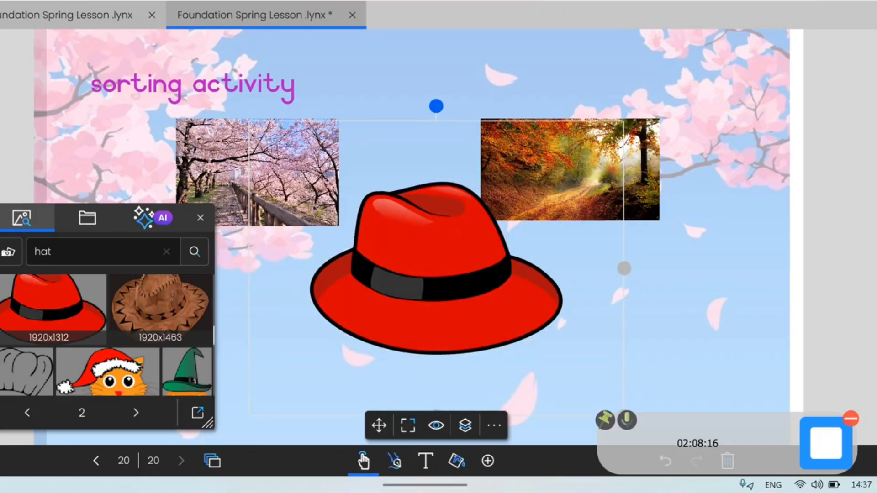
left_click_drag(436, 268, 336, 325)
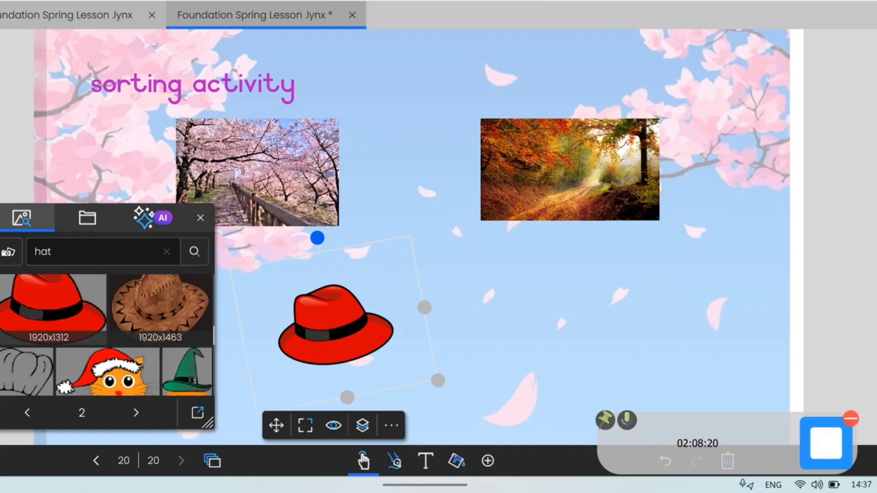
Search the Pixabay clipart for "easter bunny" and close the handwriting input window.
scroll(106, 335, "up", 1)
left_click(104, 251)
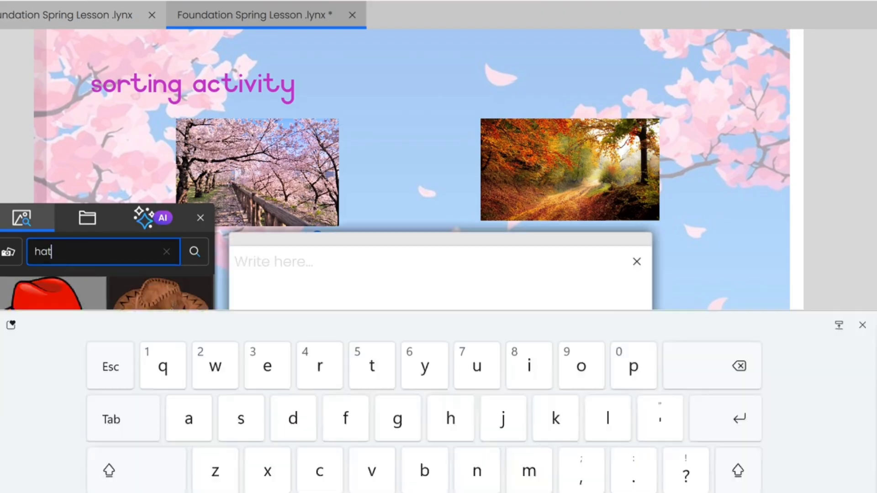
left_click(713, 307)
left_click(713, 307)
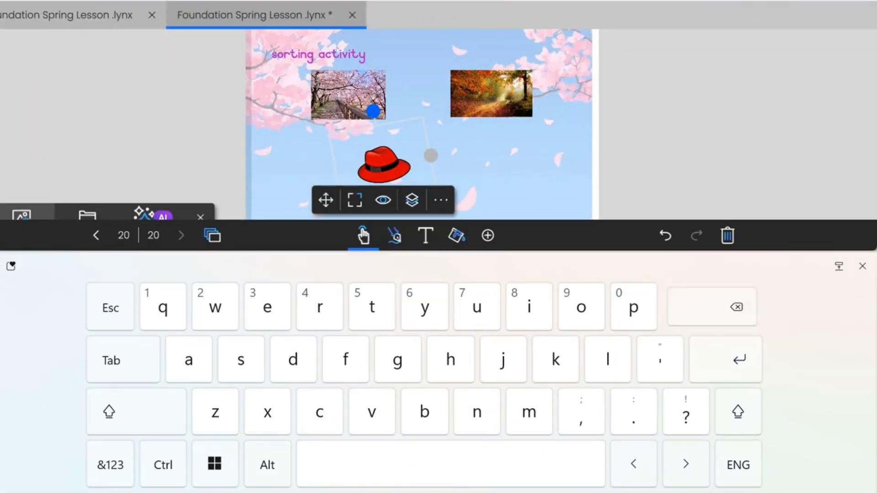
left_click(267, 307)
left_click(372, 307)
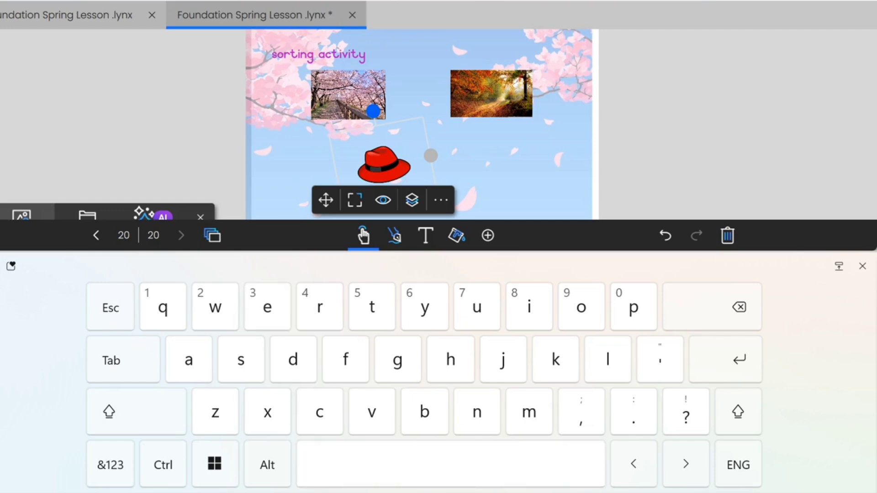
left_click(425, 307)
left_click(725, 360)
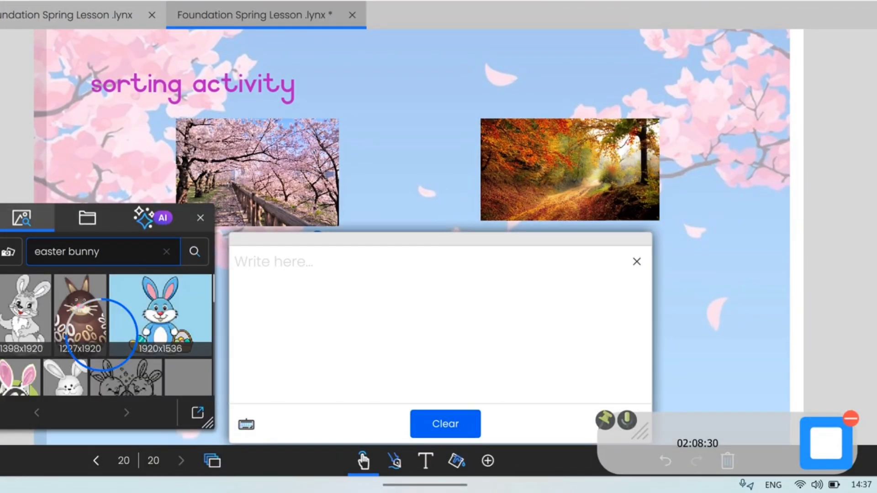
left_click(636, 262)
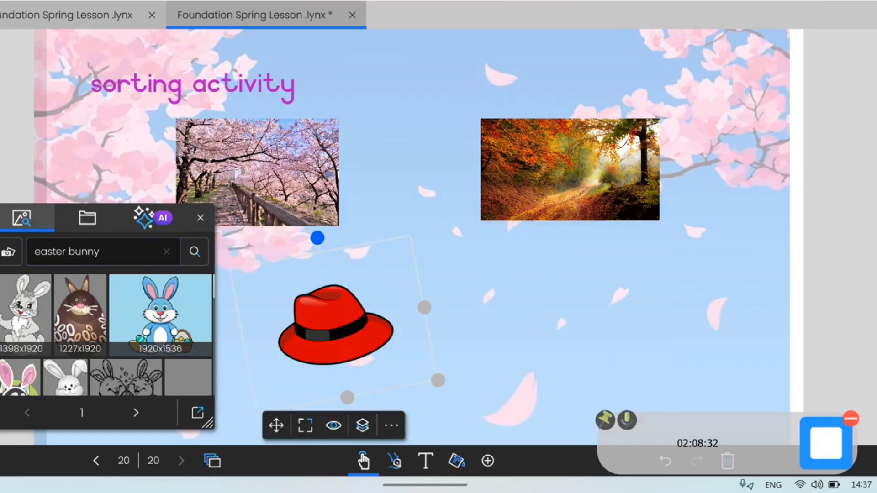
Insert the white bunny clipart (1213x1920), shrink and tilt it slightly below the autumn picture, and close the content library.
scroll(106, 335, "down", 2)
left_click_drag(65, 320, 430, 333)
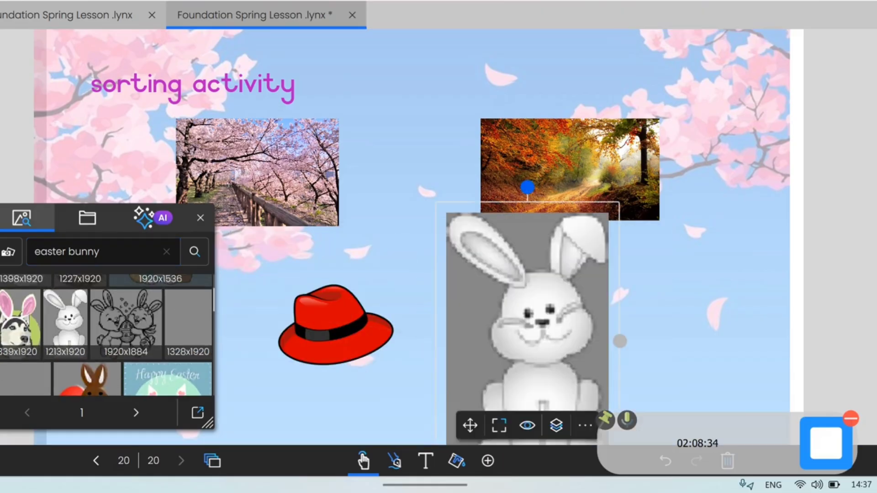
left_click_drag(536, 343, 506, 336)
left_click(200, 218)
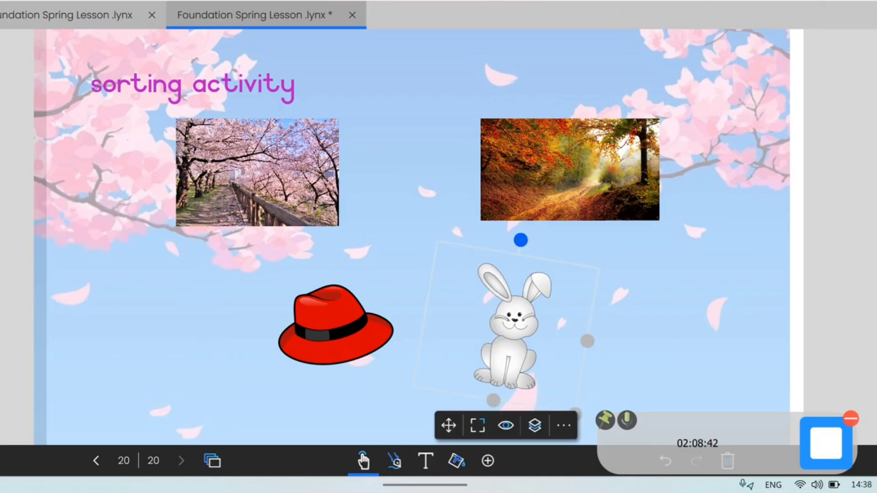
Make both the bunny and the red hat editable while presenting.
left_click(564, 426)
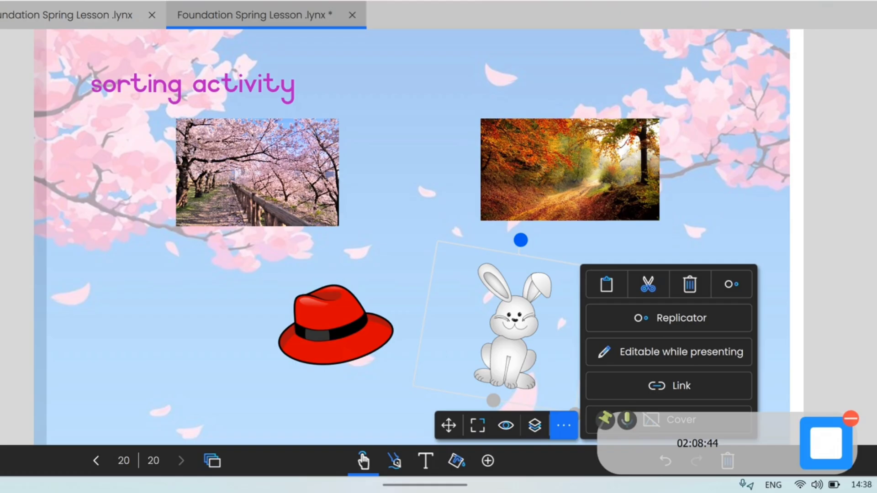
left_click(669, 352)
left_click(335, 325)
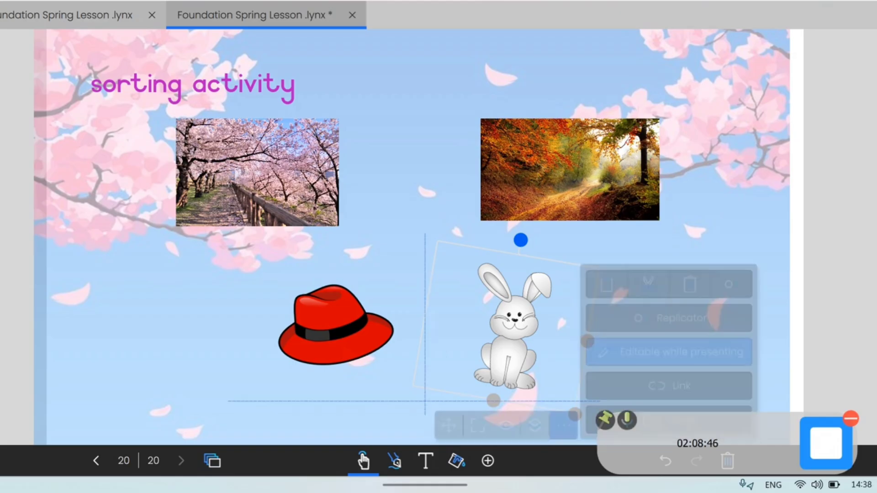
left_click(392, 426)
left_click(497, 351)
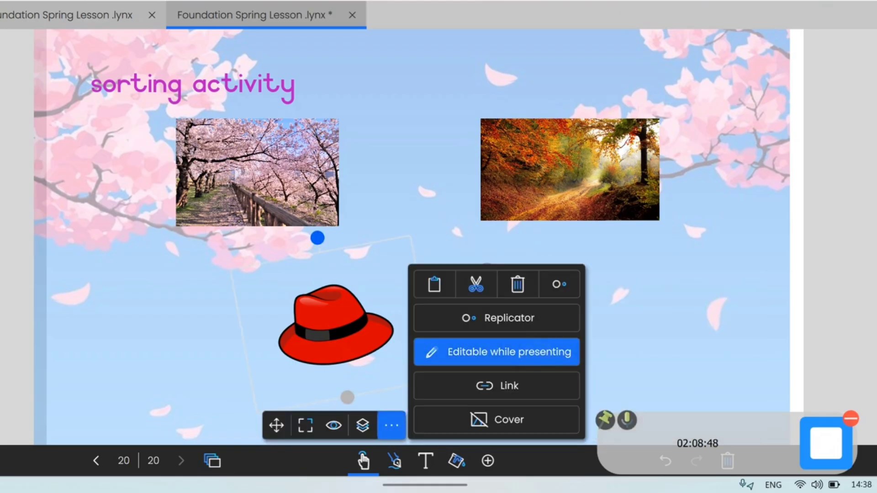
left_click(658, 338)
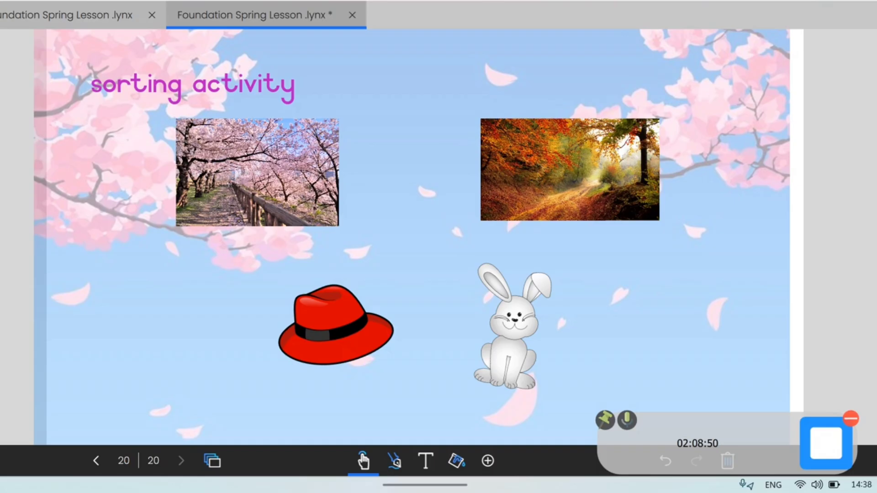
Start presenting and test the sorting by moving the bunny and the red hat around the season pictures.
left_click(2, 461)
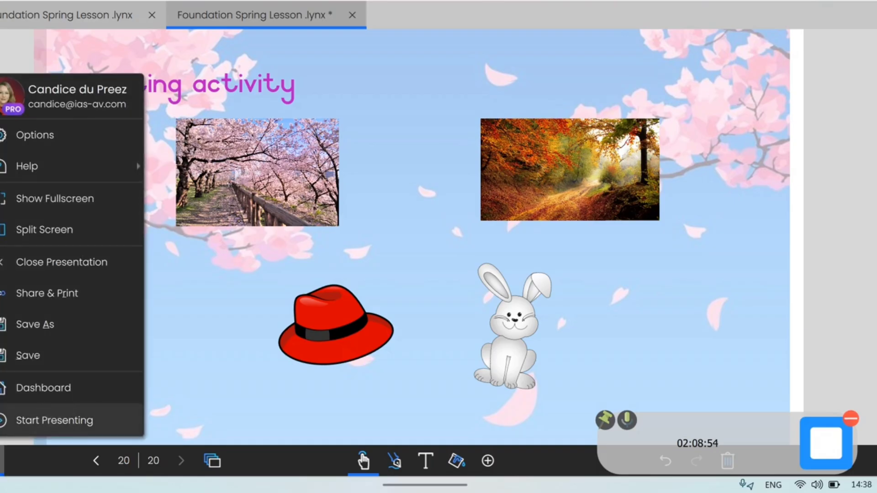
left_click(55, 420)
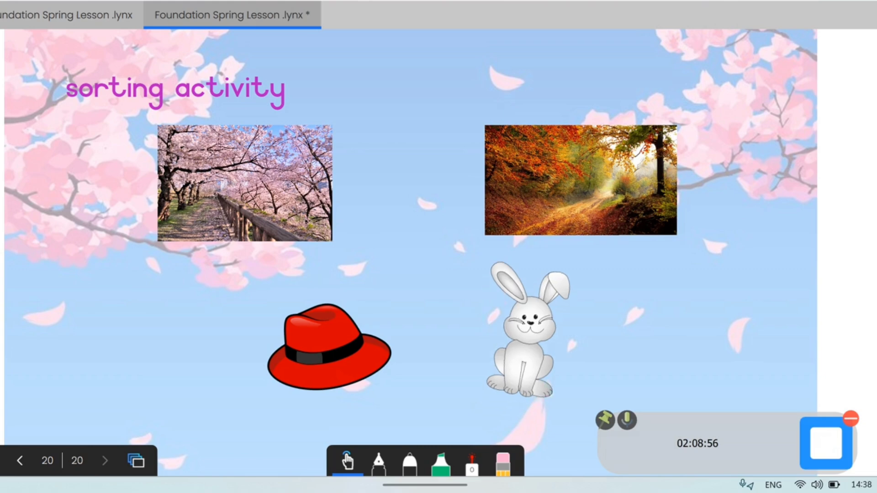
left_click_drag(529, 329, 571, 196)
left_click_drag(329, 348, 244, 188)
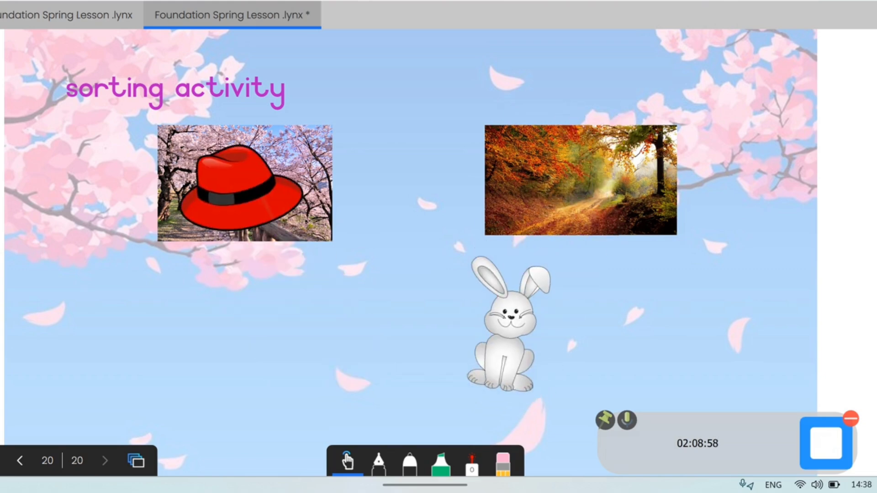
left_click_drag(335, 198, 461, 153)
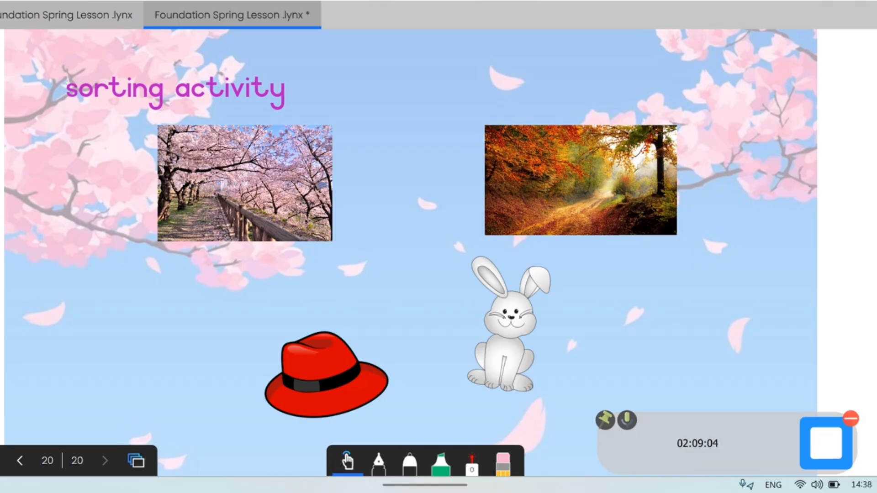
Stop presenting and return to editing the sorting activity page.
left_click(135, 462)
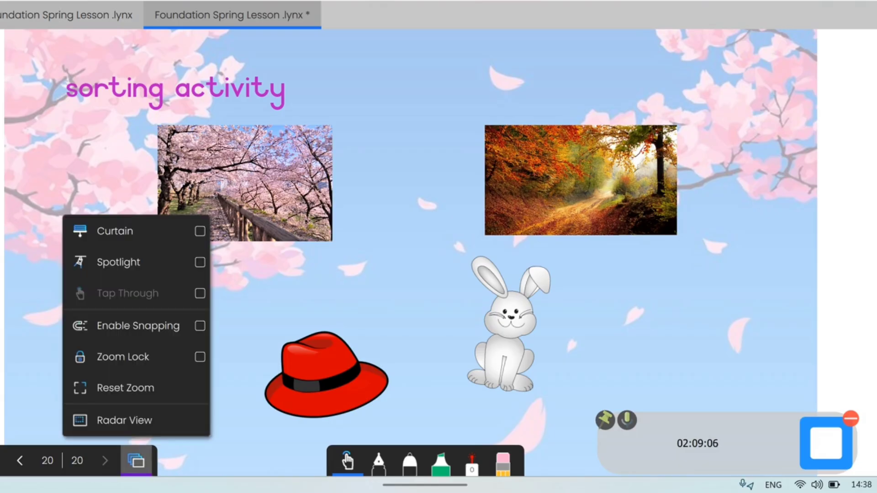
left_click(2, 460)
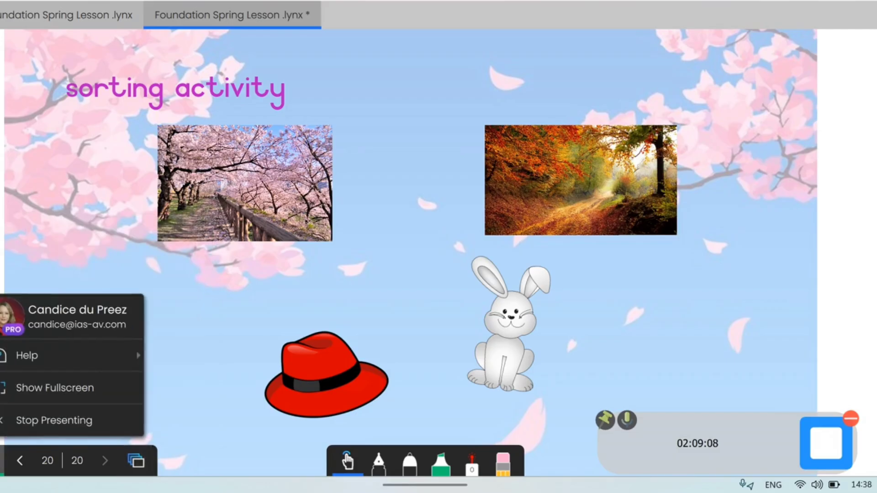
left_click(54, 421)
left_click(523, 268)
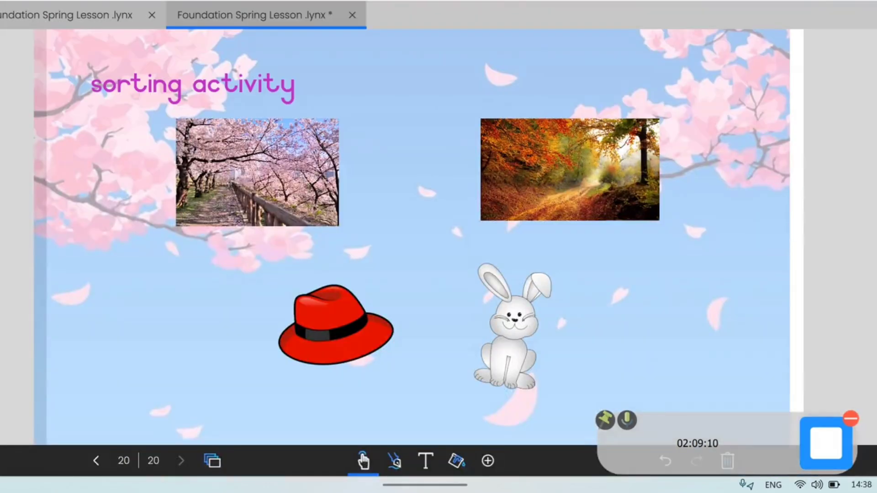
Browse the page overview, open the four-seasons Sorting Activity on page 3 and close the overview.
left_click(212, 461)
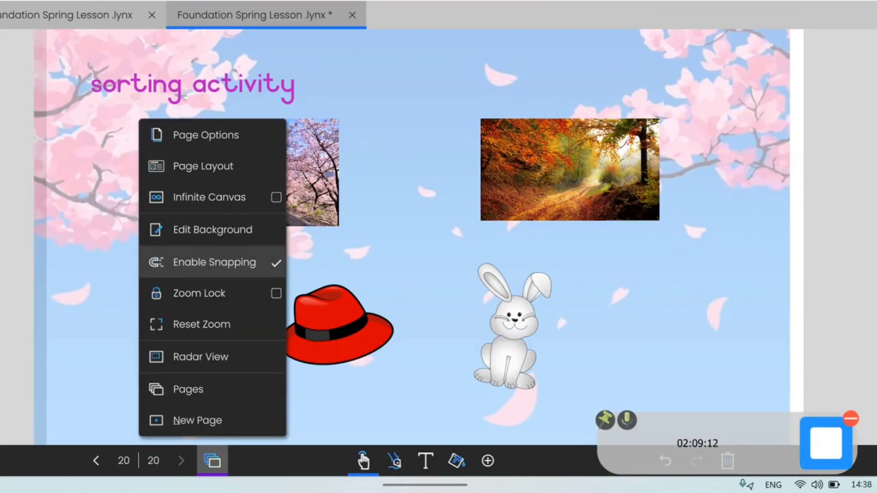
left_click(188, 389)
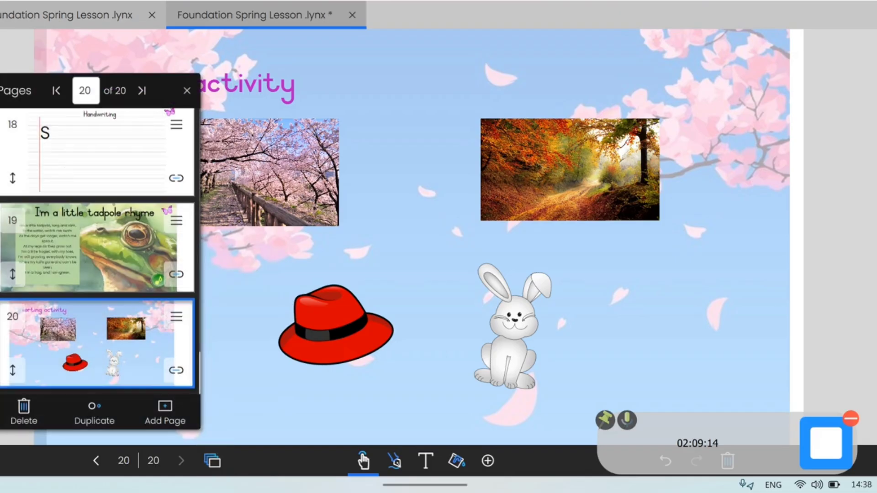
scroll(98, 251, "up", 10)
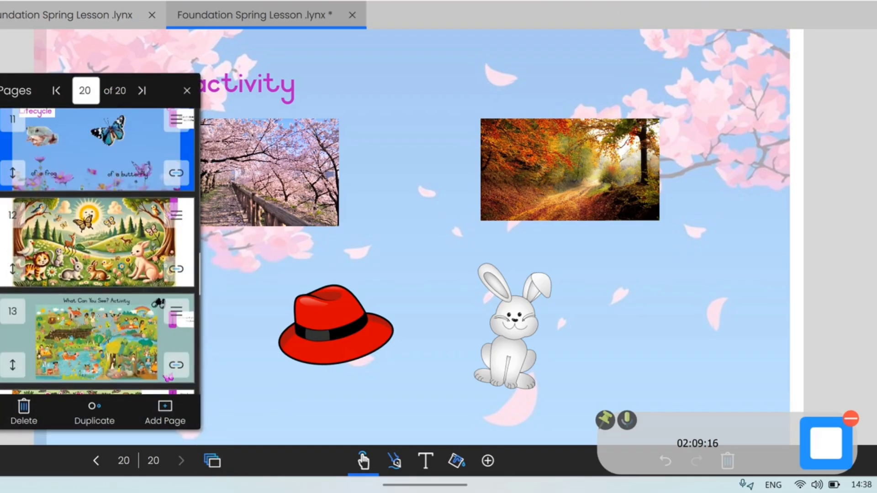
scroll(98, 251, "up", 10)
scroll(98, 251, "up", 5)
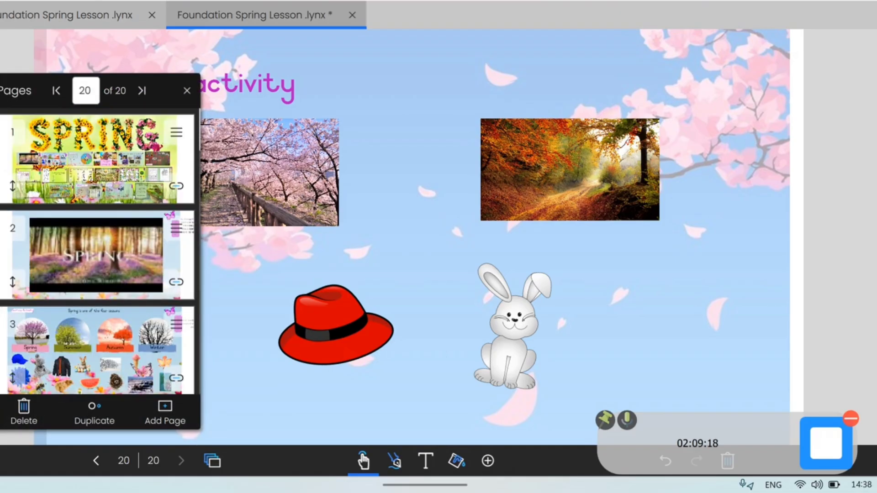
scroll(98, 252, "down", 2)
left_click(96, 240)
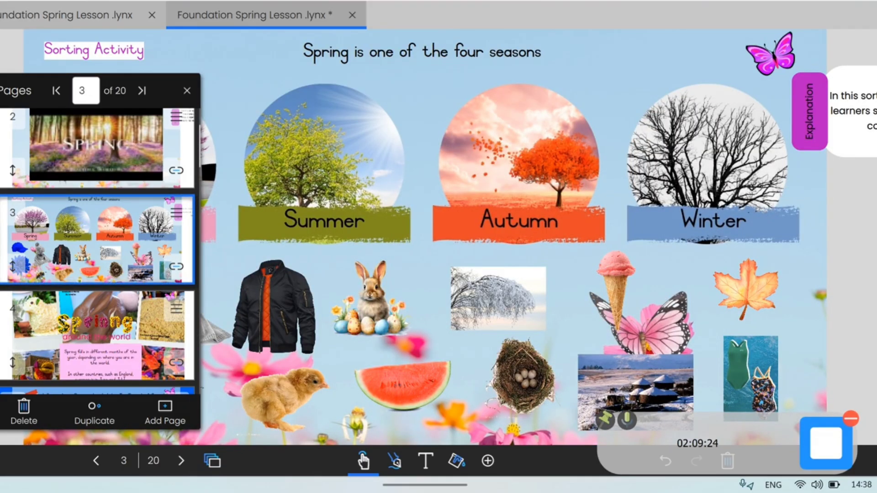
left_click(187, 90)
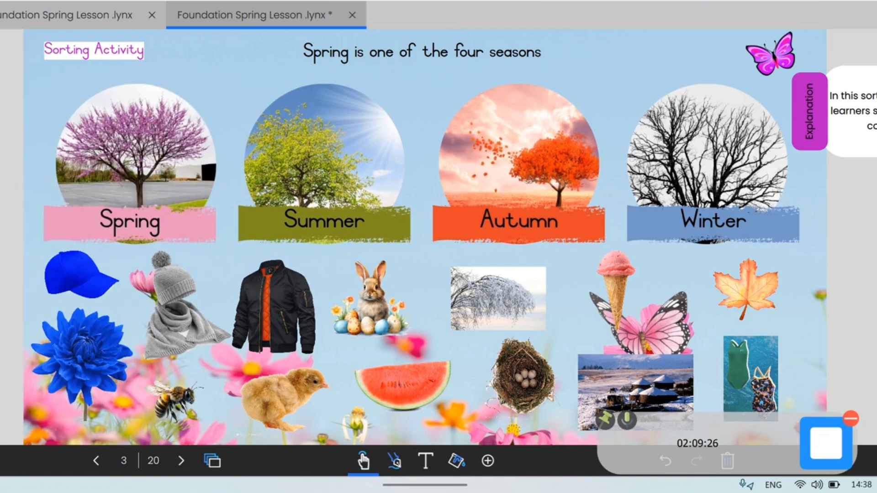
Go forward through the lesson pages to return to the new sorting activity on page 20.
left_click(152, 461)
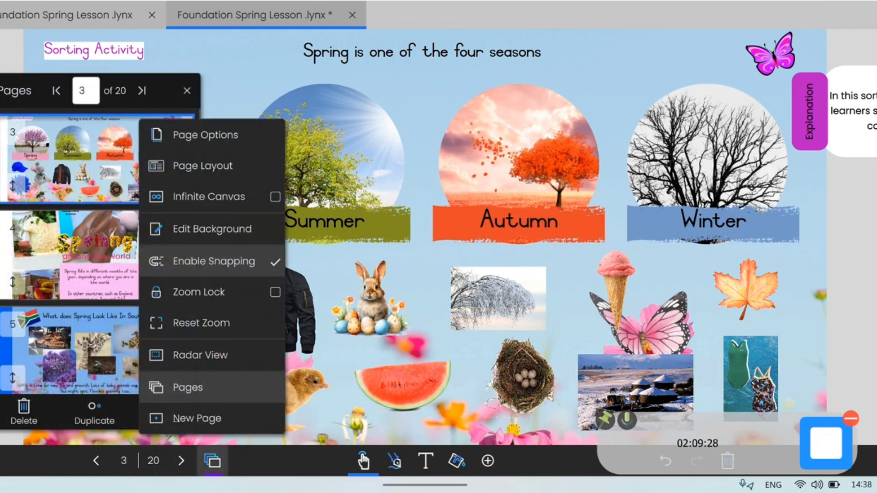
left_click(160, 461)
left_click(181, 461)
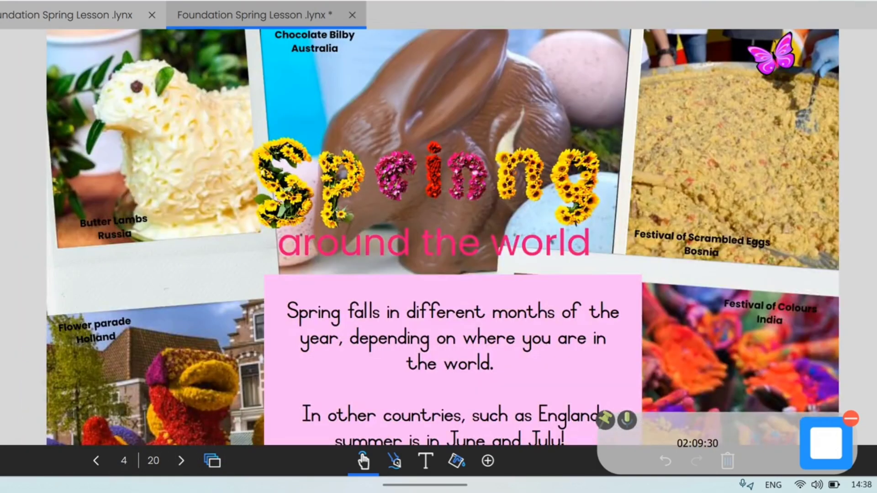
left_click(180, 460)
left_click(181, 461)
left_click(181, 461)
left_click(181, 461)
left_click(181, 461)
left_click(181, 461)
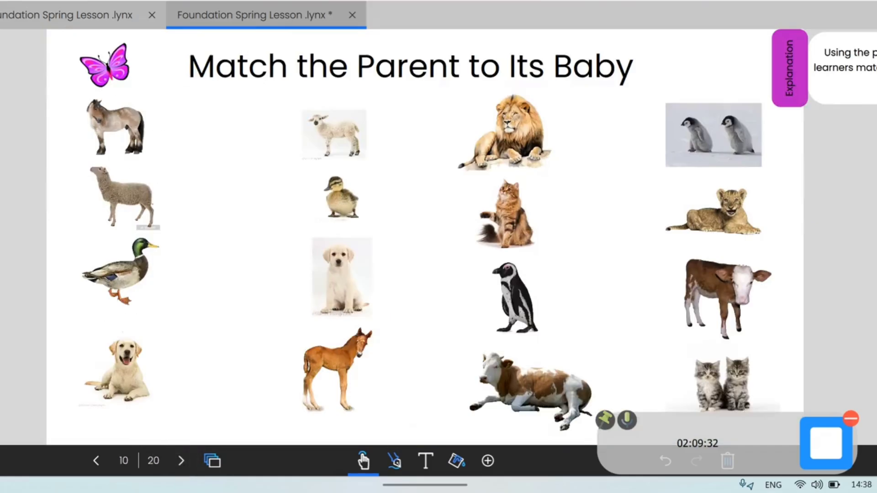
left_click(181, 461)
left_click(181, 461)
left_click(181, 461)
left_click(181, 461)
left_click(181, 460)
left_click(181, 461)
left_click(180, 461)
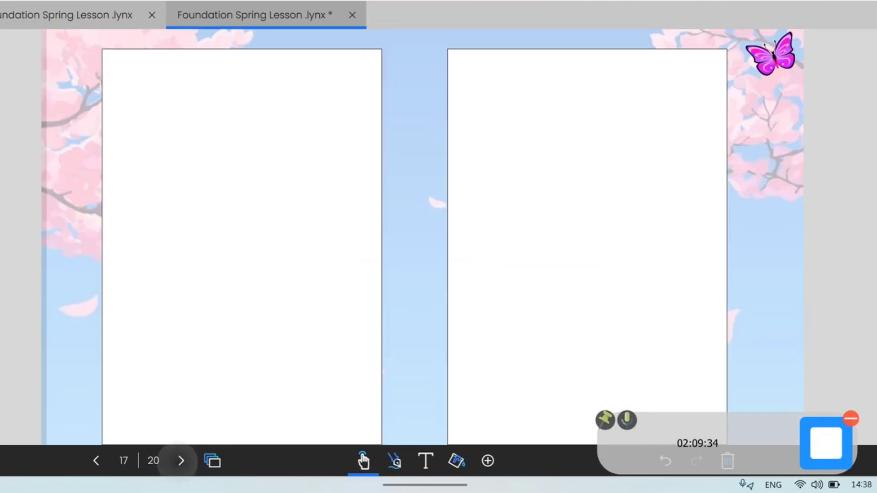
left_click(181, 461)
left_click(180, 461)
left_click(180, 461)
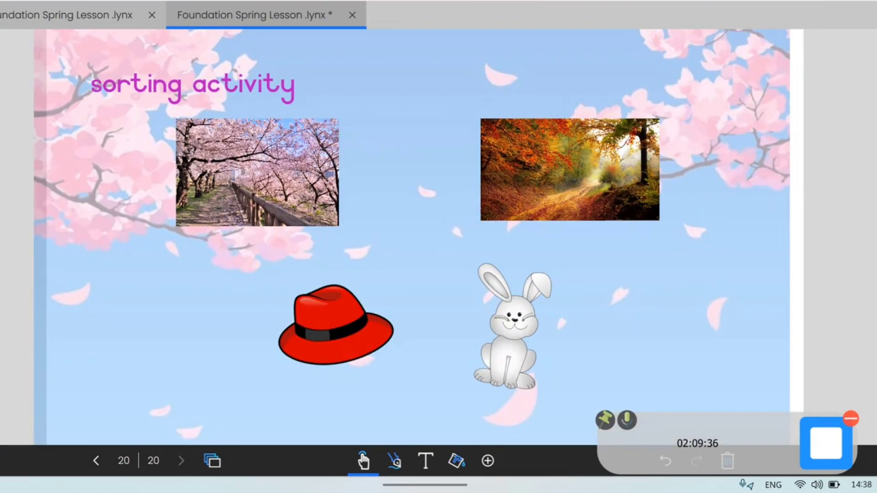
Draw a blue rectangle along the lower edge of the spring picture, slightly wider than the picture.
left_click(487, 461)
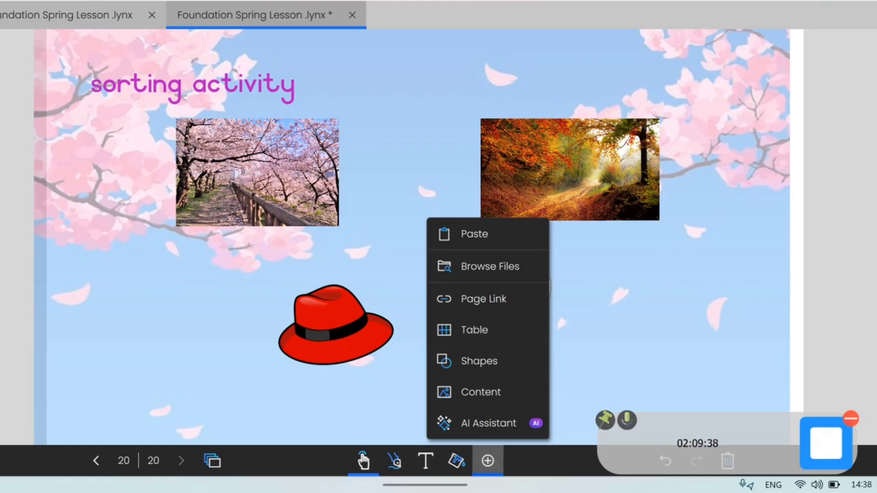
left_click(487, 461)
left_click(487, 461)
left_click(479, 361)
left_click(331, 421)
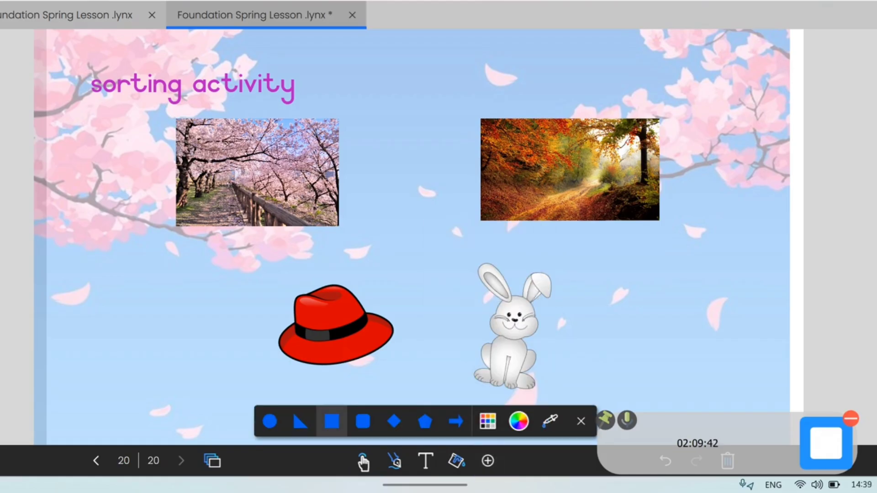
left_click_drag(176, 221, 365, 253)
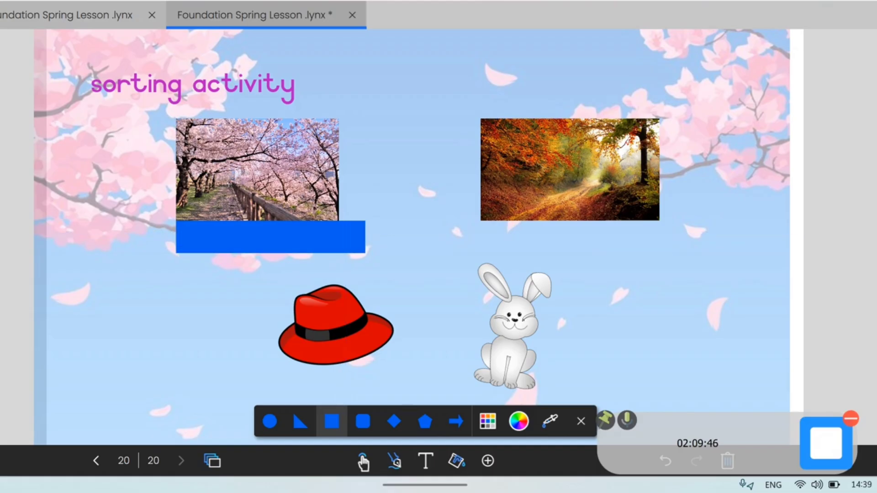
Move the rectangle up over the lower part of the spring picture and fill it with magenta #B91DC4.
left_click(363, 461)
left_click_drag(270, 236, 254, 198)
left_click(224, 257)
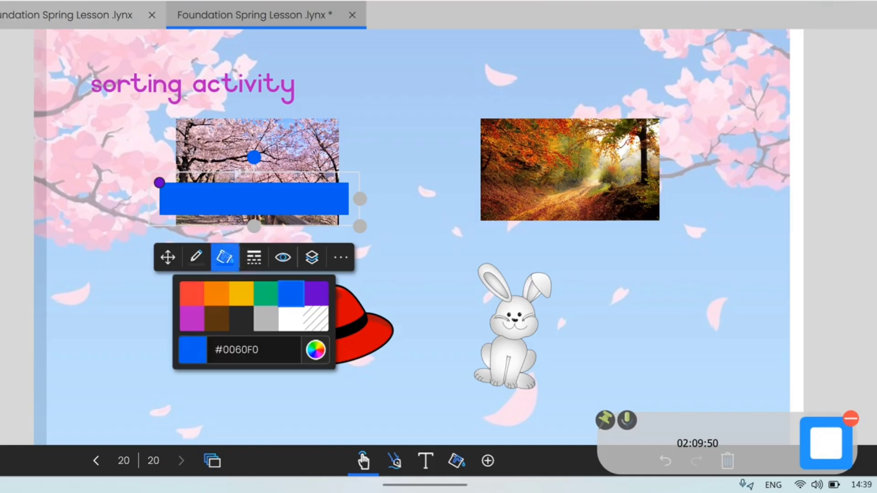
left_click(192, 319)
Label the magenta rectangle with the text "spring".
double_click(254, 198)
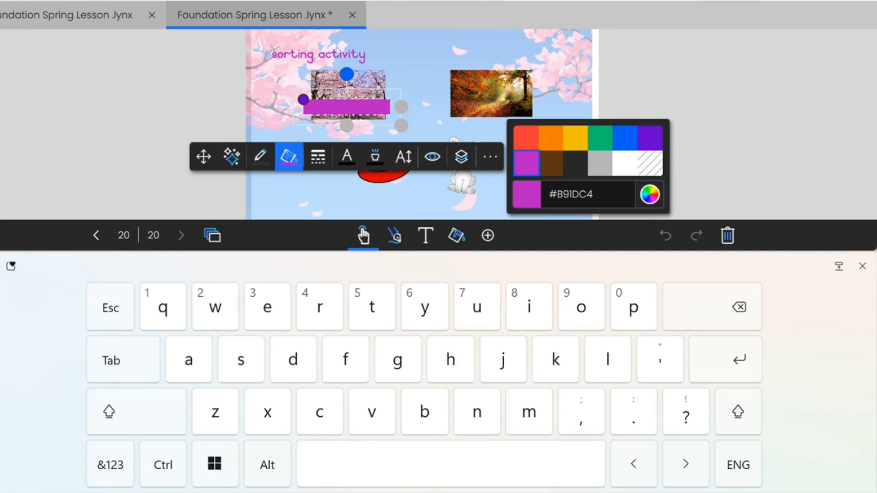
type("spring")
key("Escape")
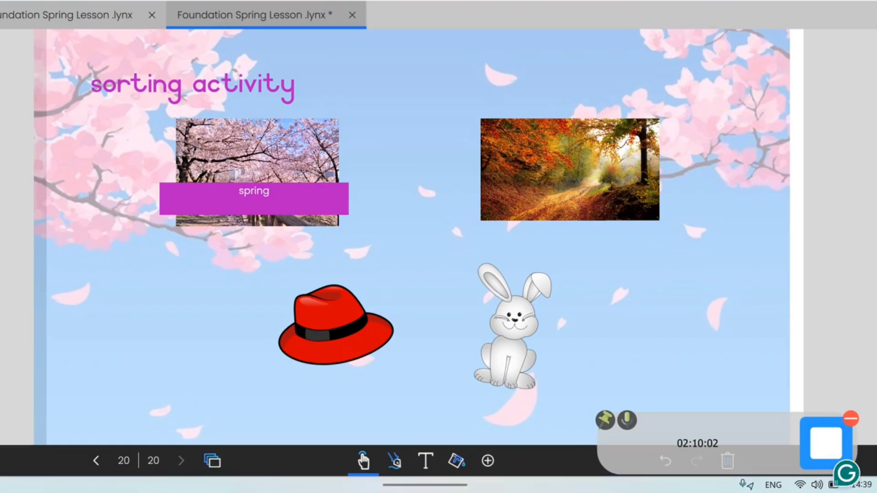
Examine the text colour and font options for the spring label, then close them and the on-screen keyboard.
double_click(254, 198)
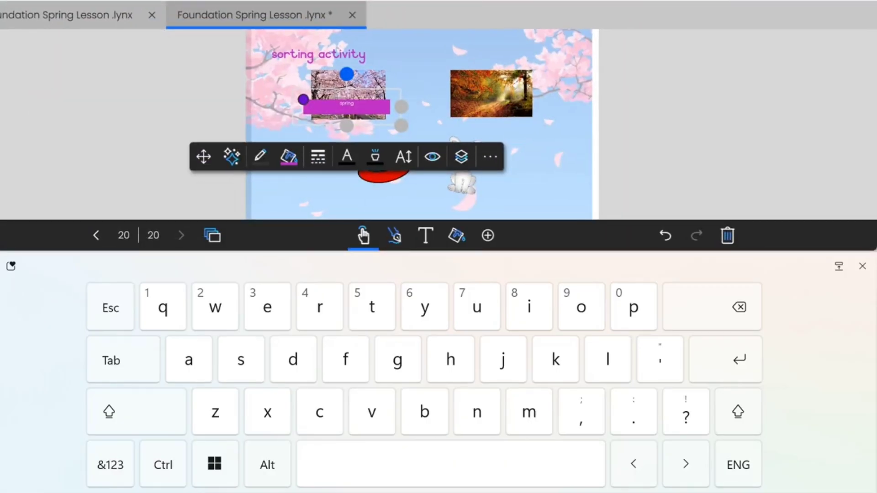
left_click(347, 156)
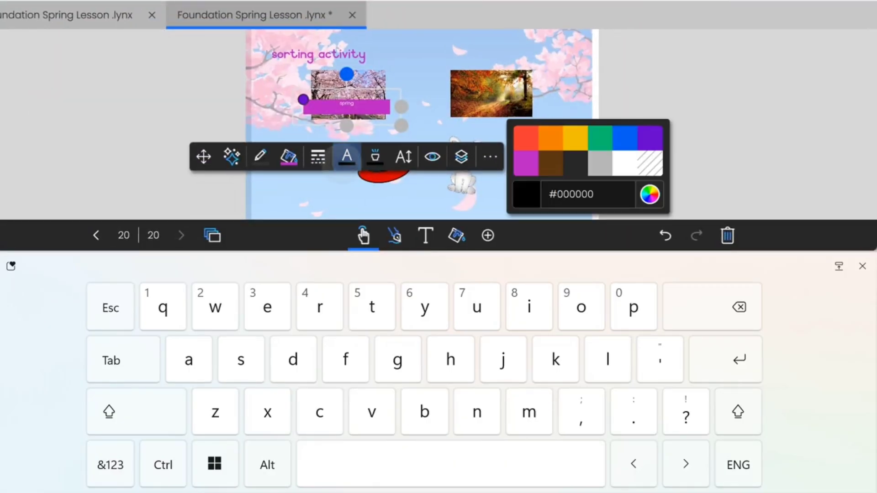
left_click(403, 157)
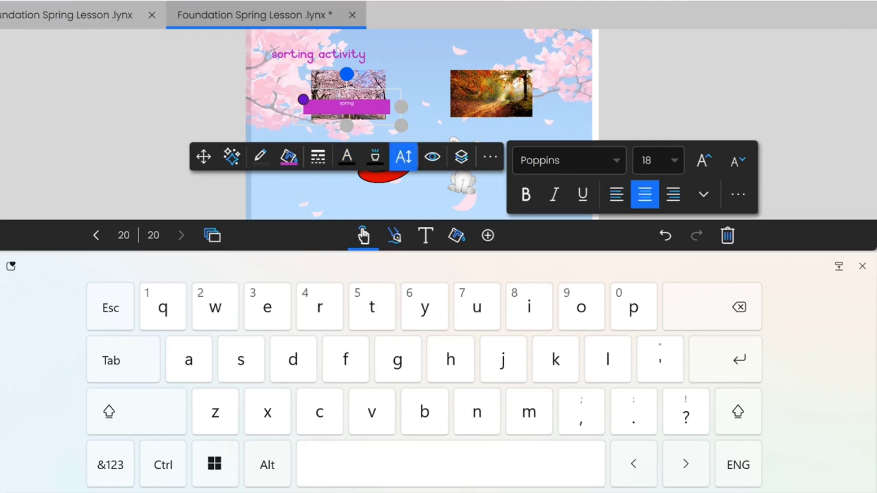
key("Escape")
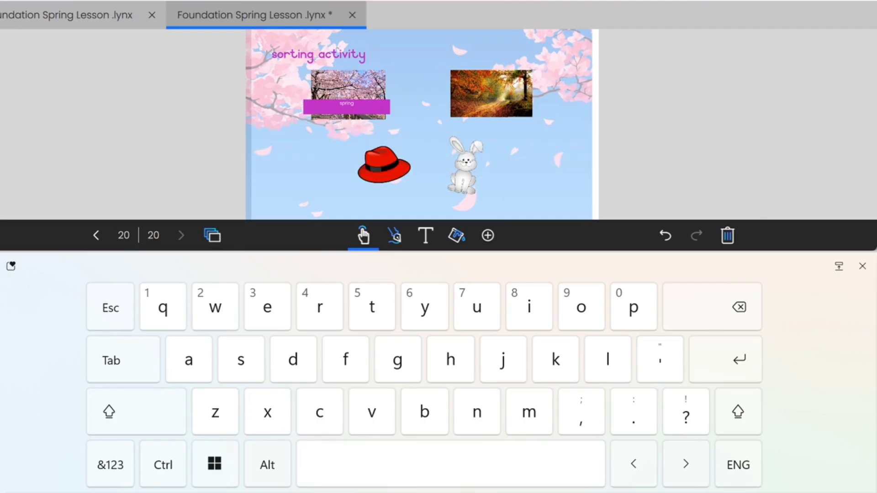
left_click(863, 266)
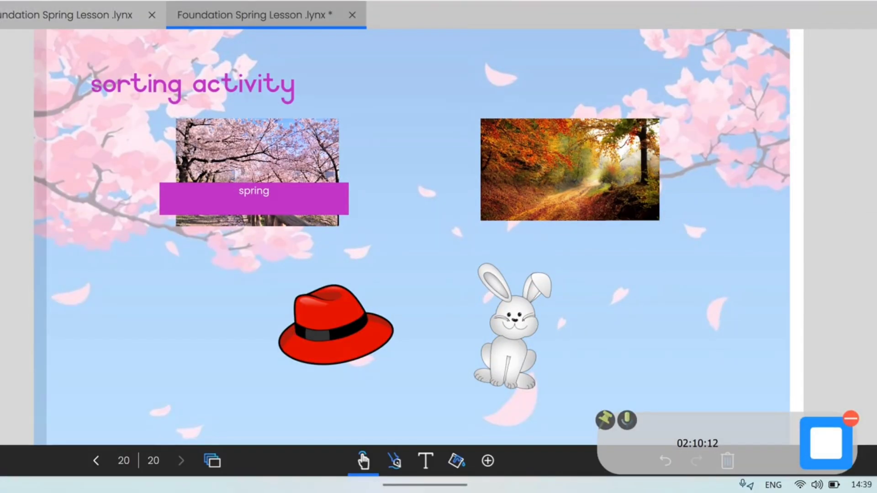
Browse the page overview back towards the start and open the Spring around the world page, page 4.
left_click(212, 461)
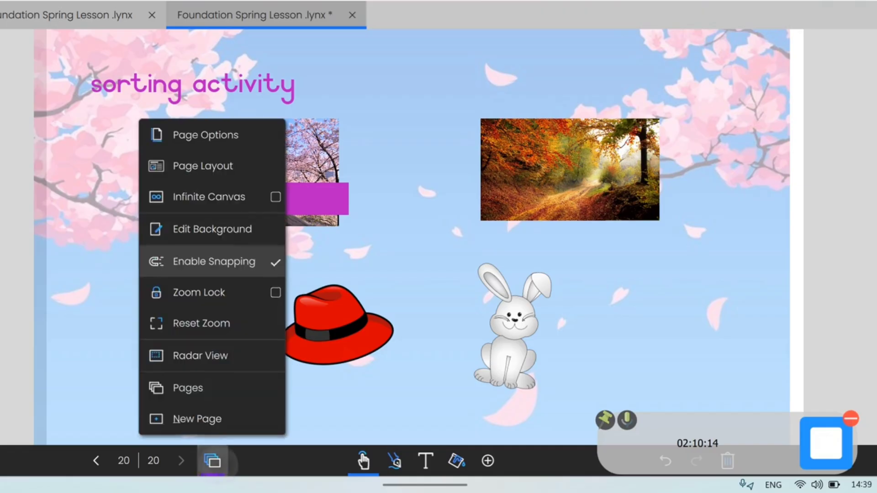
left_click(188, 389)
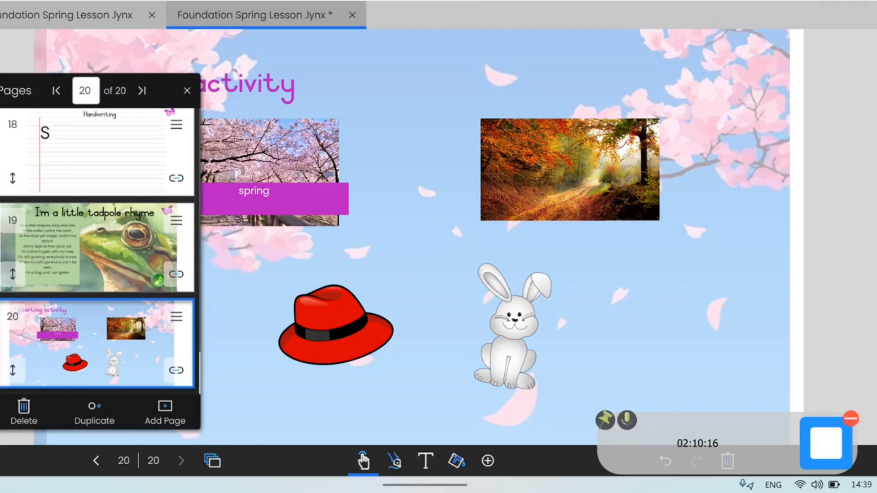
scroll(97, 251, "up", 15)
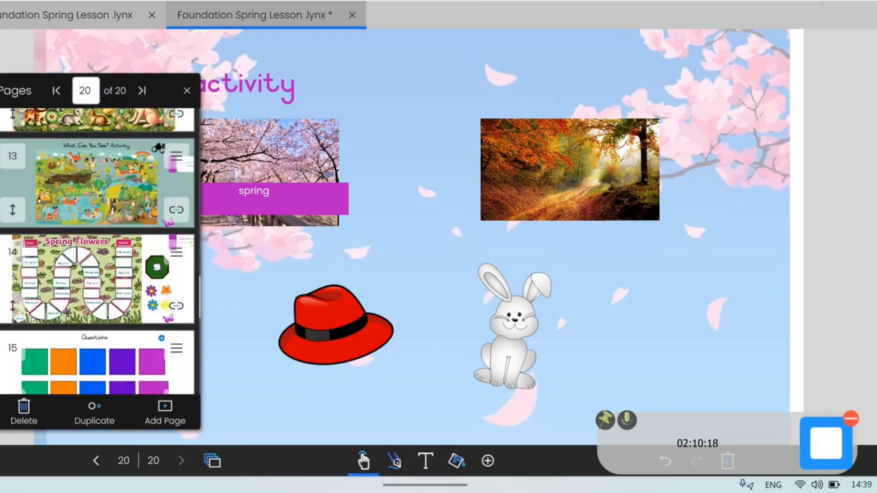
scroll(97, 251, "up", 5)
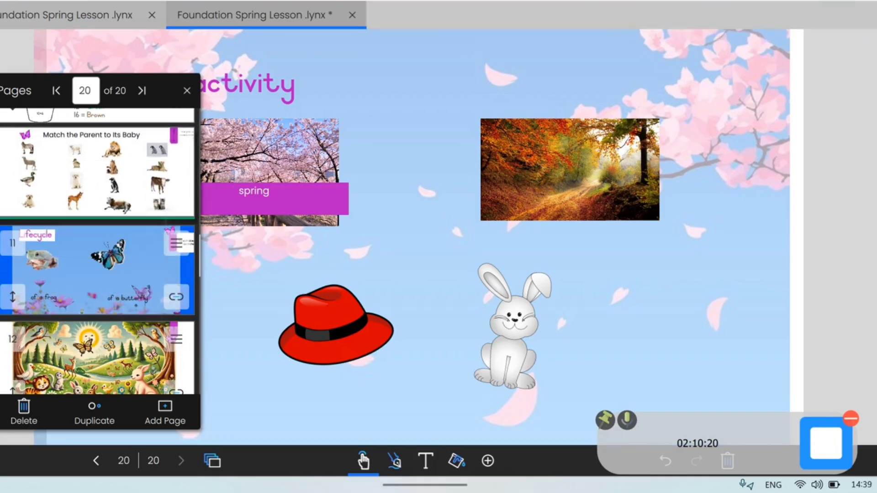
scroll(97, 251, "up", 7)
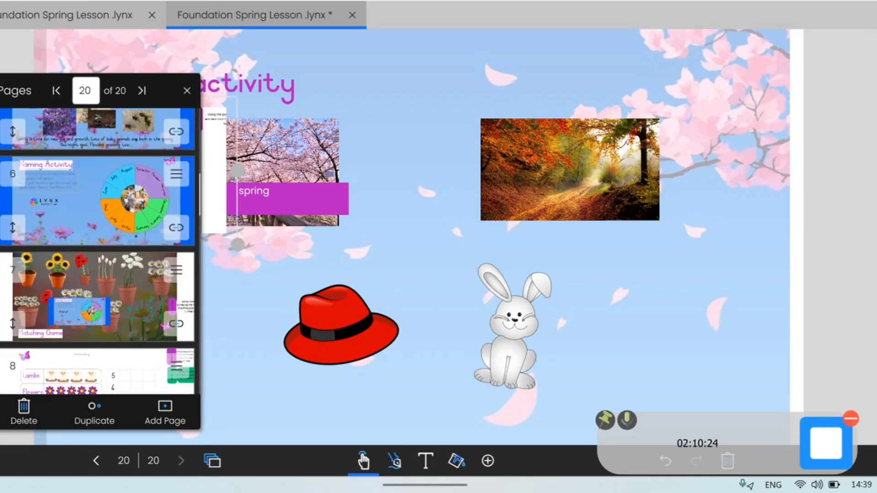
scroll(98, 251, "up", 3)
scroll(97, 251, "up", 3)
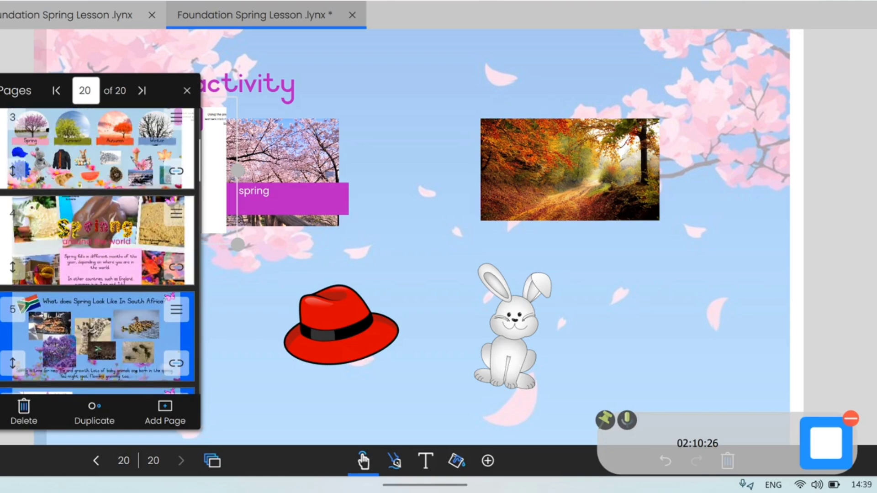
left_click(97, 240)
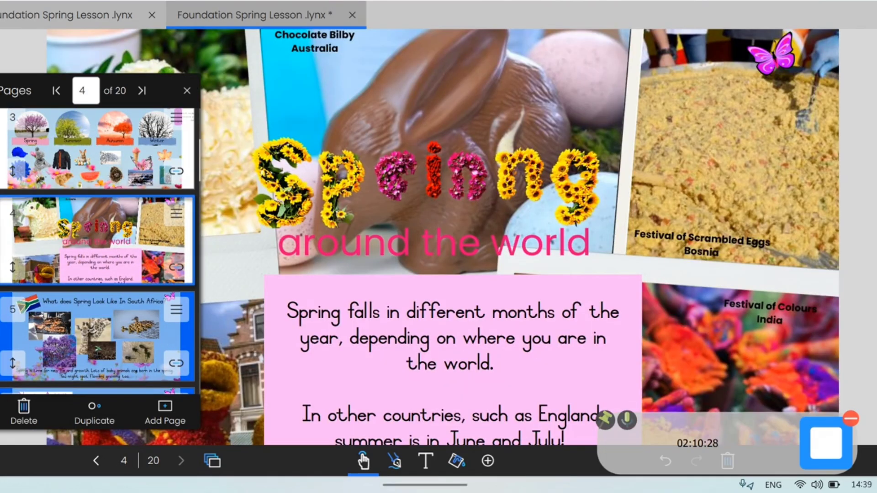